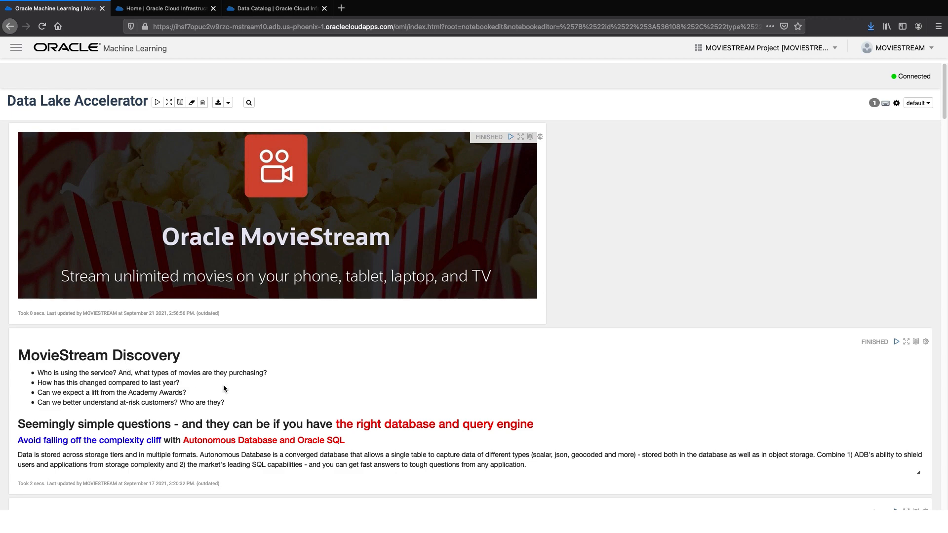
scroll(227, 389, "down", 1)
scroll(227, 388, "down", 2)
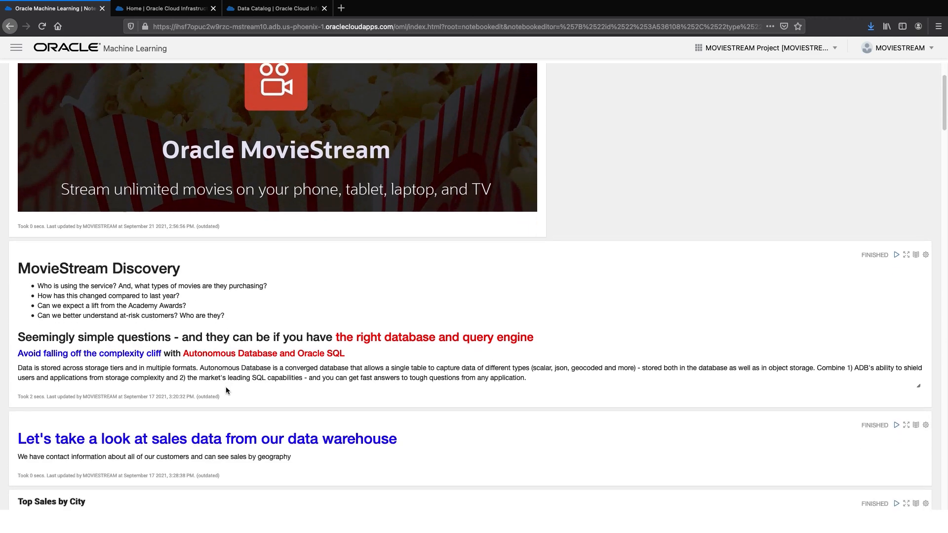
scroll(226, 387, "down", 2)
scroll(226, 391, "down", 2)
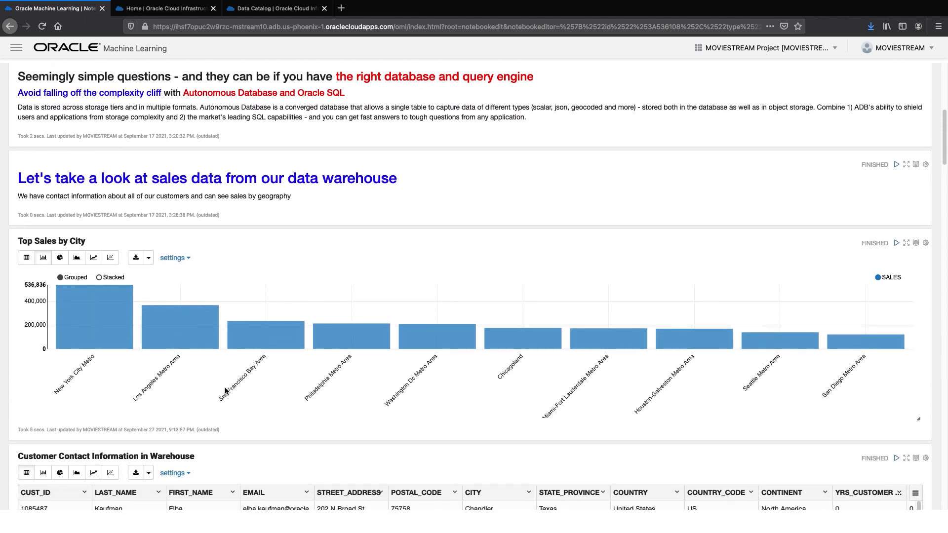
scroll(226, 390, "down", 1)
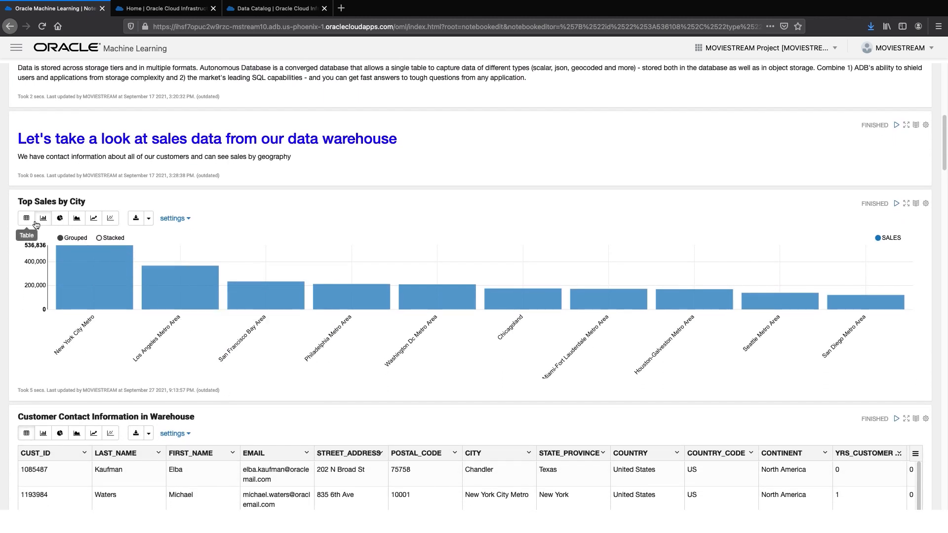
Rerun the Top Sales by City paragraph to refresh its bar chart
left_click(896, 205)
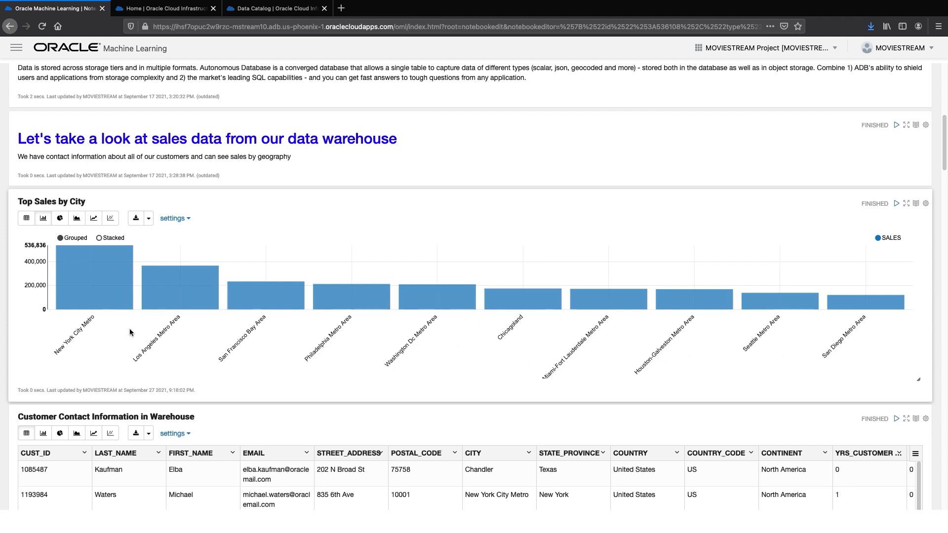
scroll(129, 328, "down", 3)
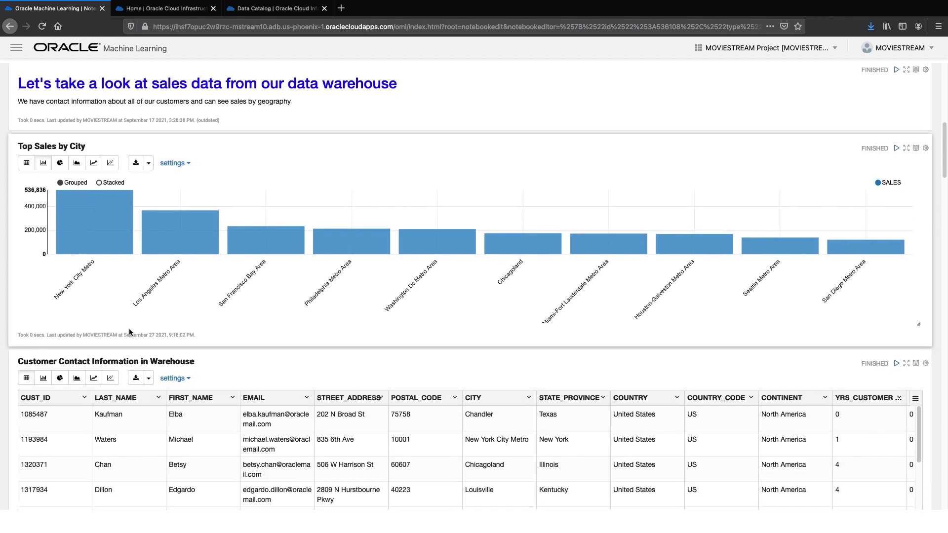
scroll(129, 328, "down", 2)
scroll(129, 332, "down", 1)
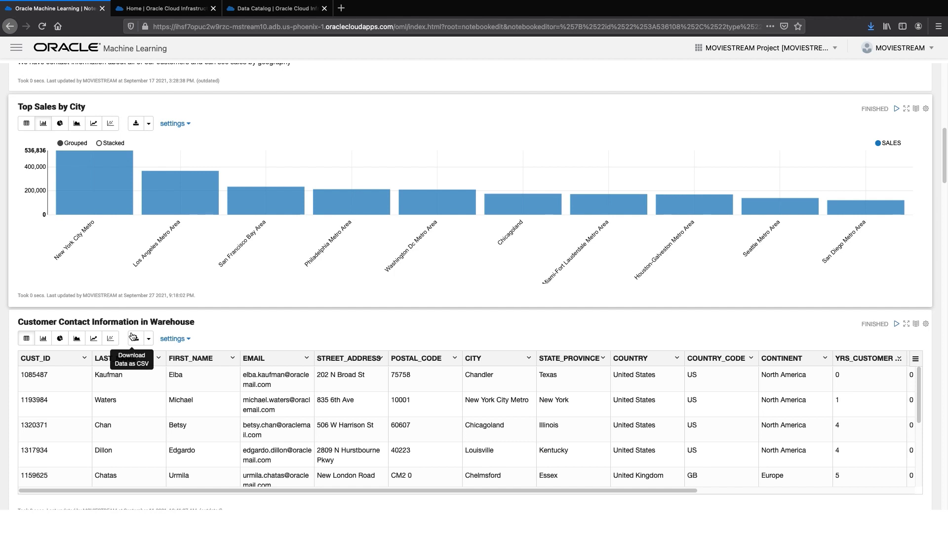
scroll(131, 337, "down", 2)
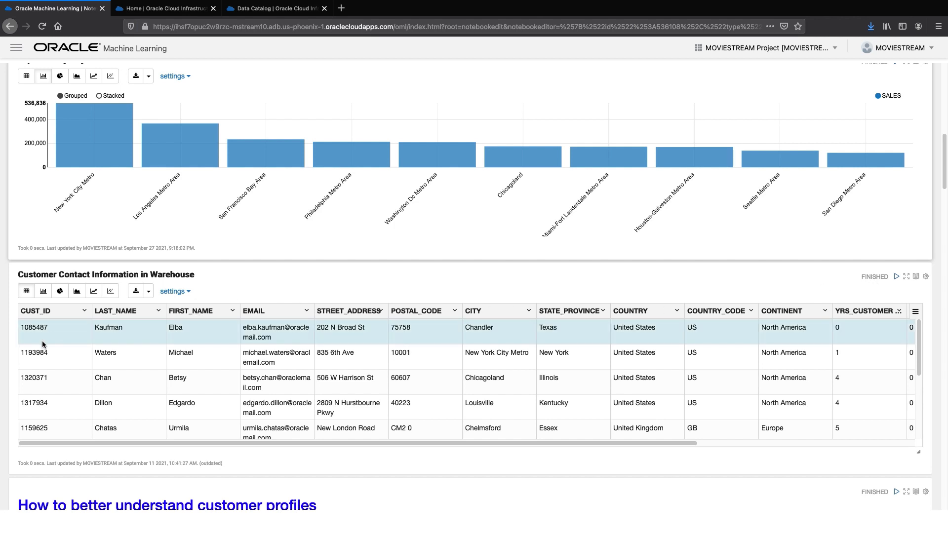
Reveal the Customer Contact table's SQL and highlight its 'from customer_contact' clause
left_click(906, 277)
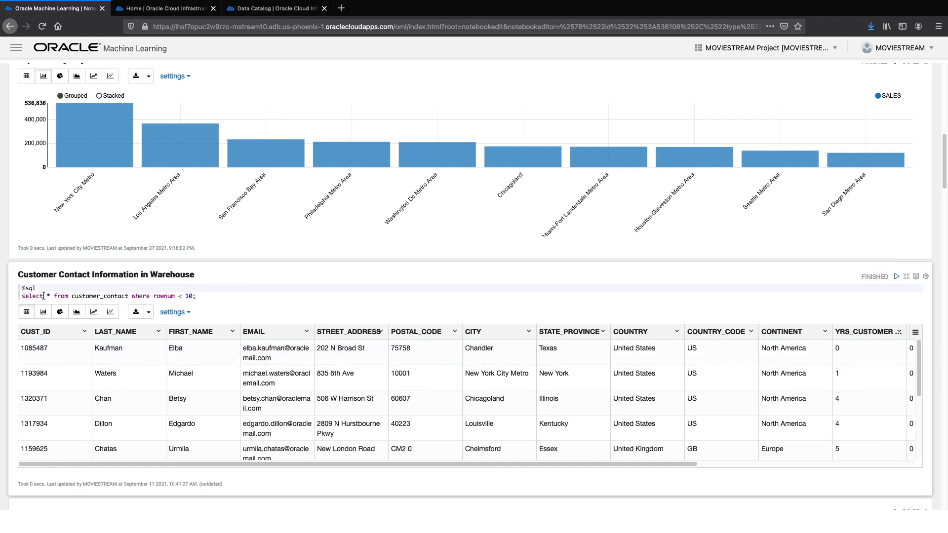
left_click_drag(47, 295, 131, 296)
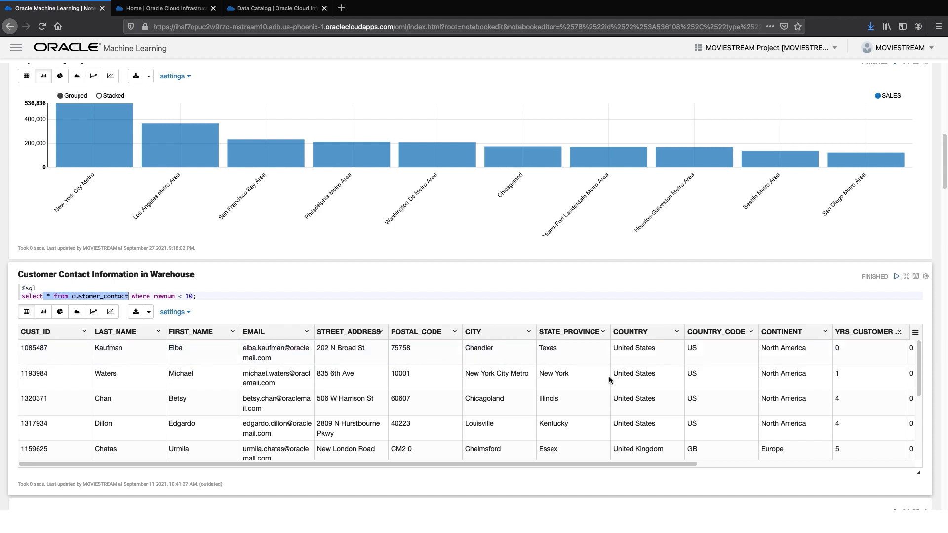
mouse_move(651, 463)
left_mouse_down()
mouse_move(872, 460)
mouse_move(559, 452)
left_mouse_up()
scroll(374, 310, "down", 1)
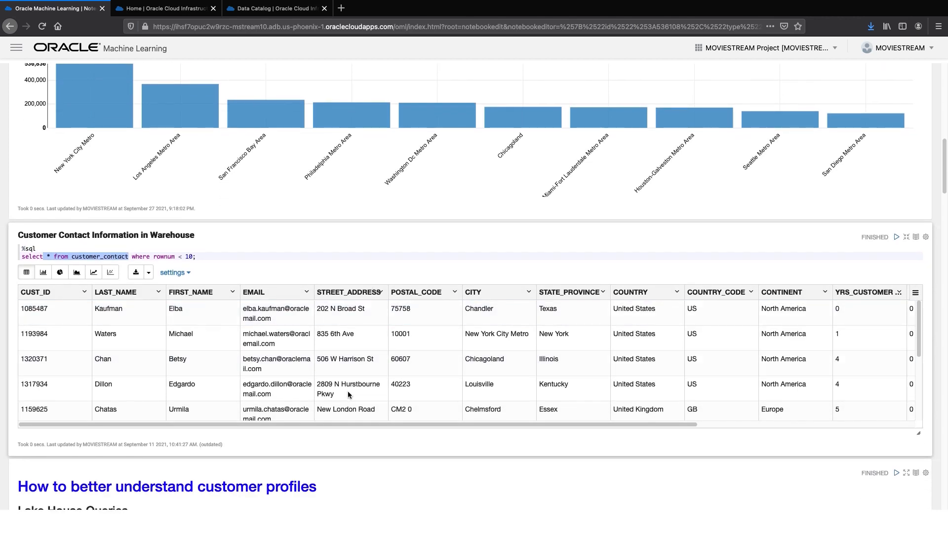
scroll(347, 390, "down", 1)
scroll(373, 450, "down", 1)
scroll(372, 449, "down", 1)
scroll(372, 449, "down", 1)
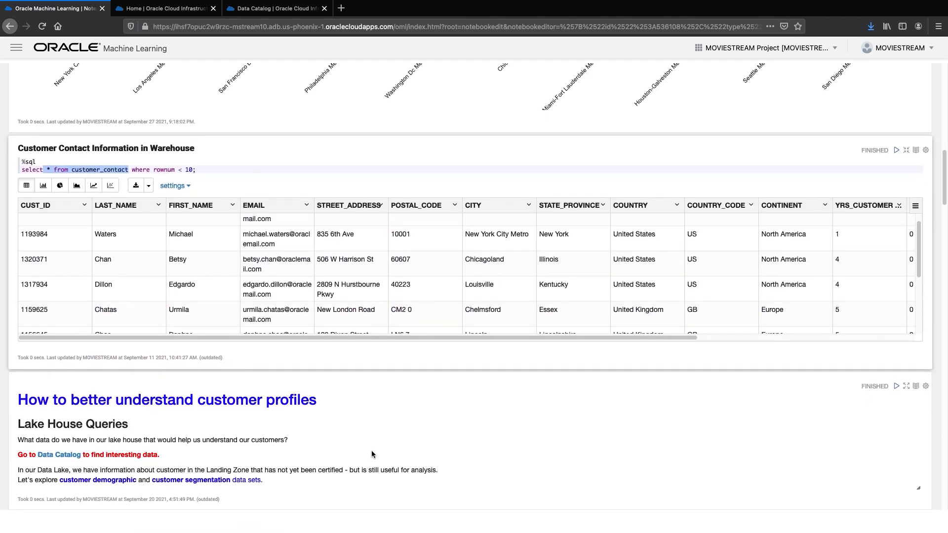
scroll(372, 454, "down", 1)
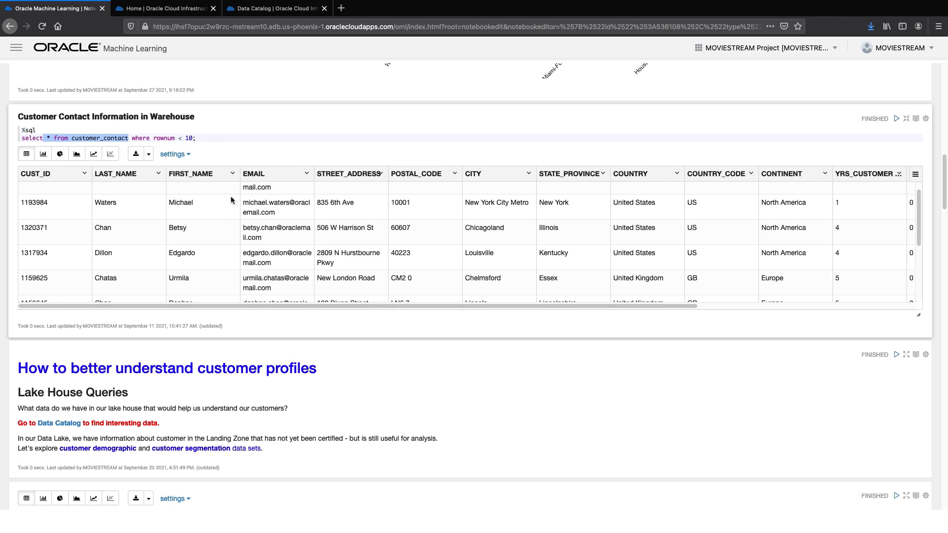
Switch to the Object Storage console and browse moviestream_landing's customer_extension folder
left_click(163, 8)
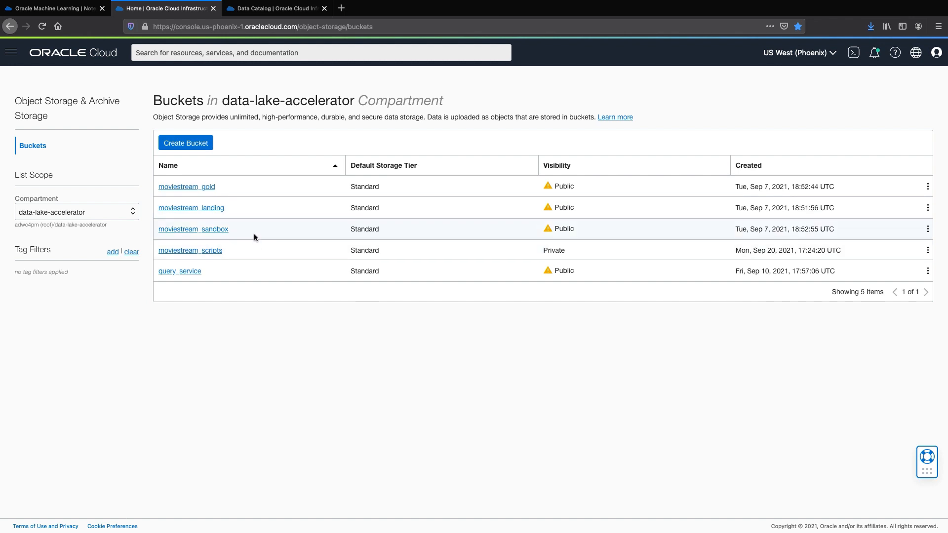
left_click(196, 210)
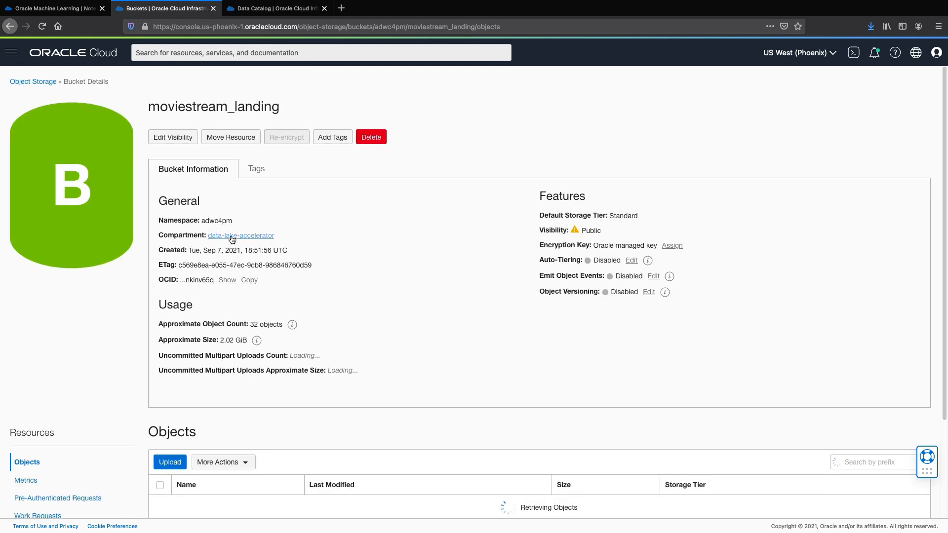
scroll(230, 233, "down", 2)
scroll(230, 233, "down", 2)
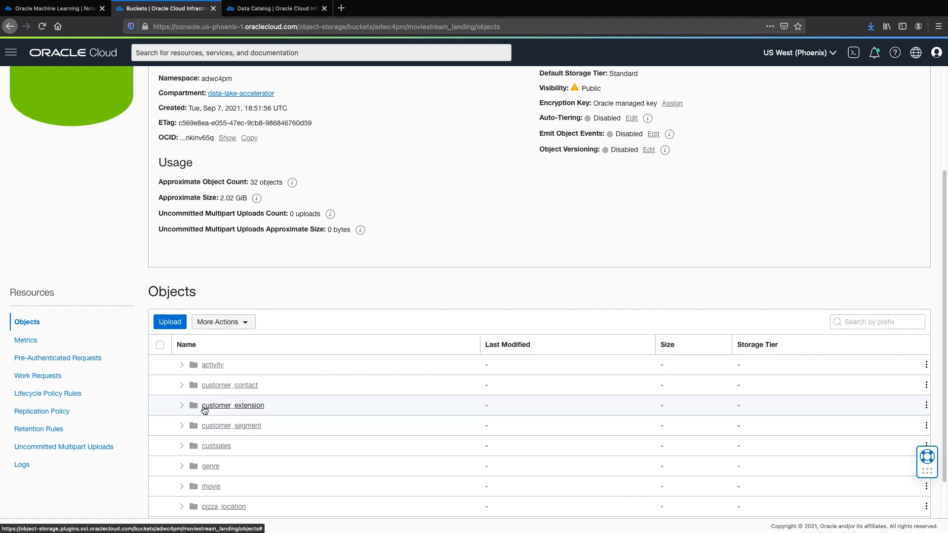
left_click(205, 407)
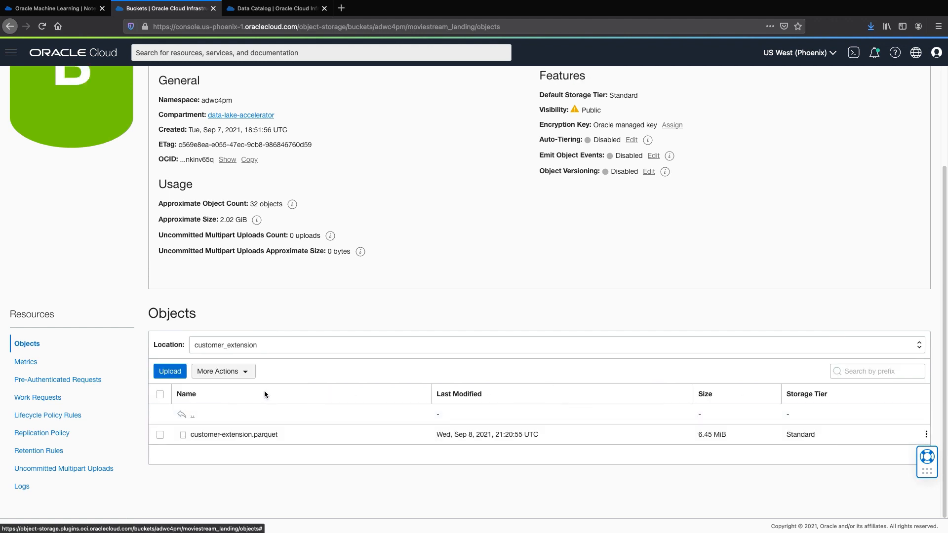
left_click(192, 414)
scroll(254, 387, "down", 2)
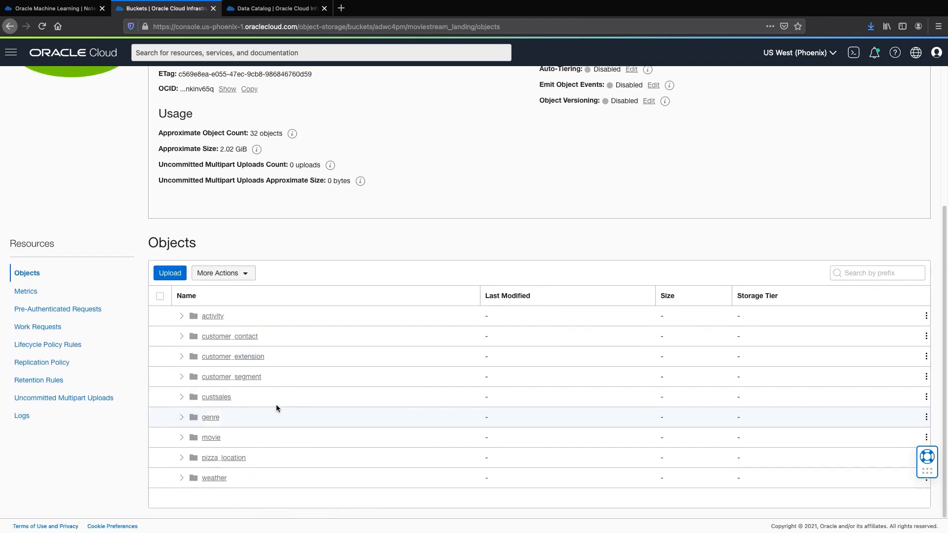
Inspect pizza_location's single pizza_location.csv file, then return to the buckets list
left_click(221, 459)
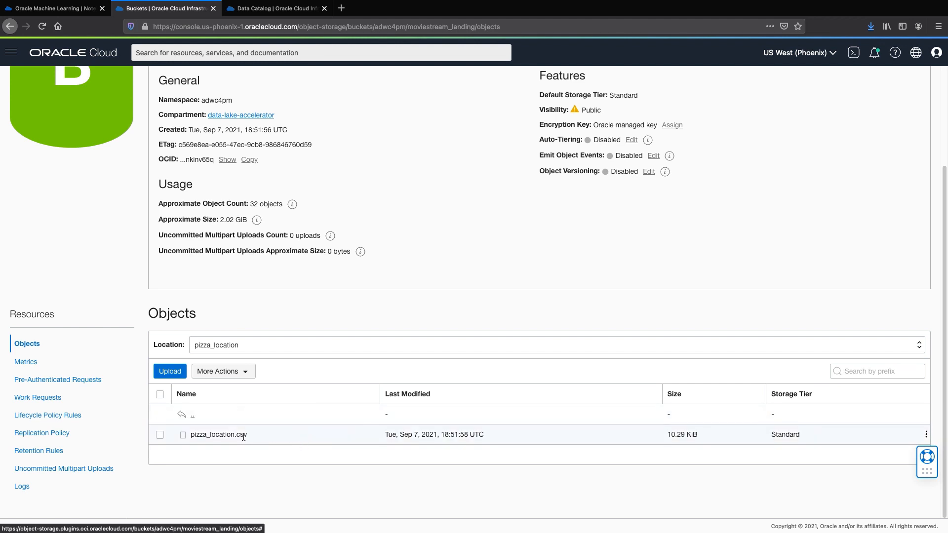
left_click_drag(249, 437, 192, 436)
scroll(214, 412, "up", 5)
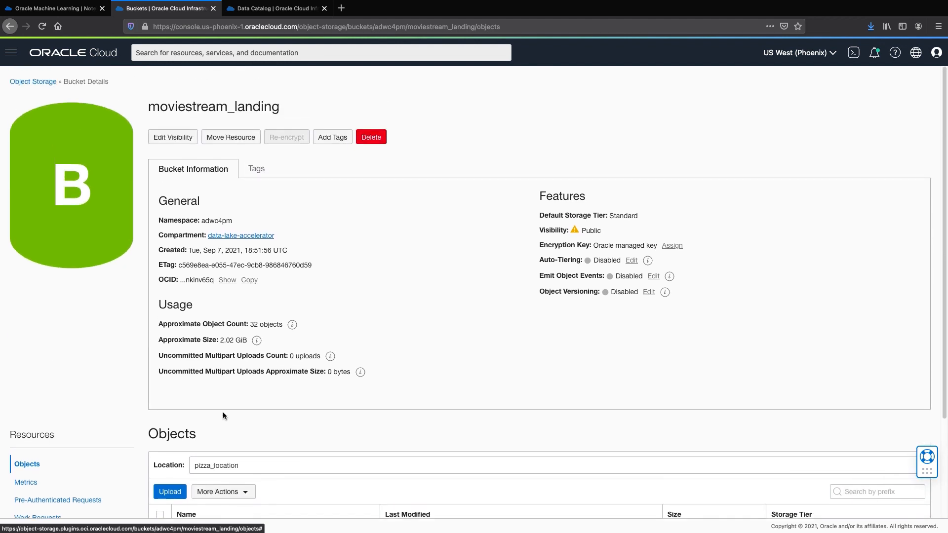
left_click(43, 83)
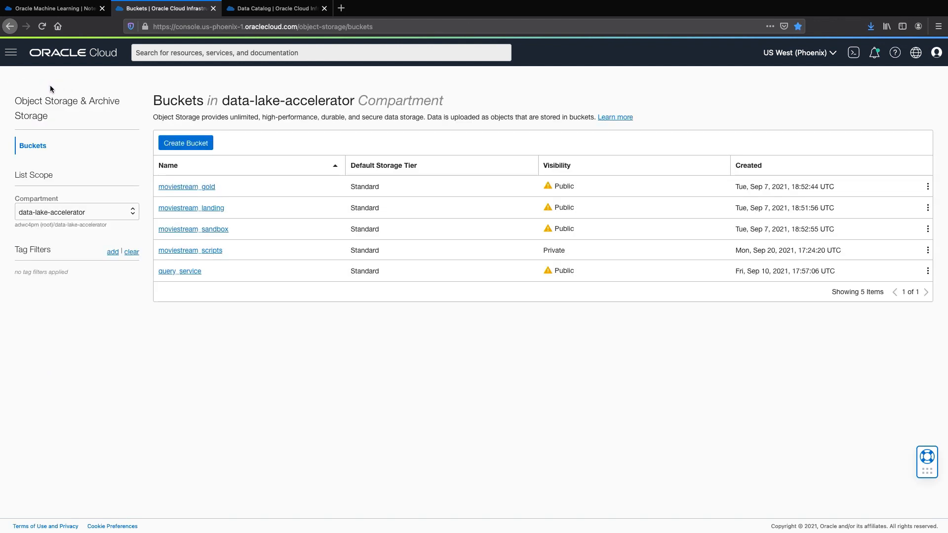
Explore moviestream_gold's custsales month=2019-01 partition and return to the bucket root
left_click(192, 188)
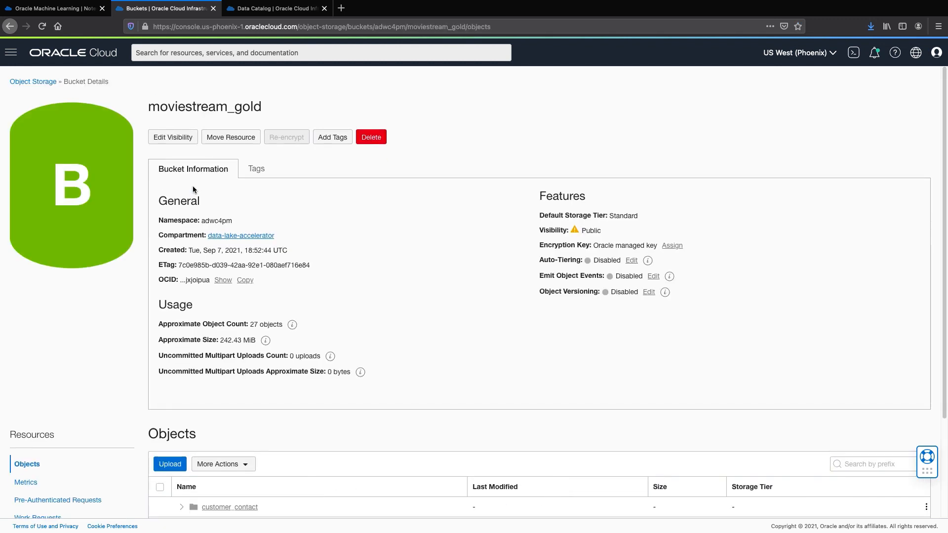
scroll(359, 375, "down", 1)
scroll(359, 374, "down", 2)
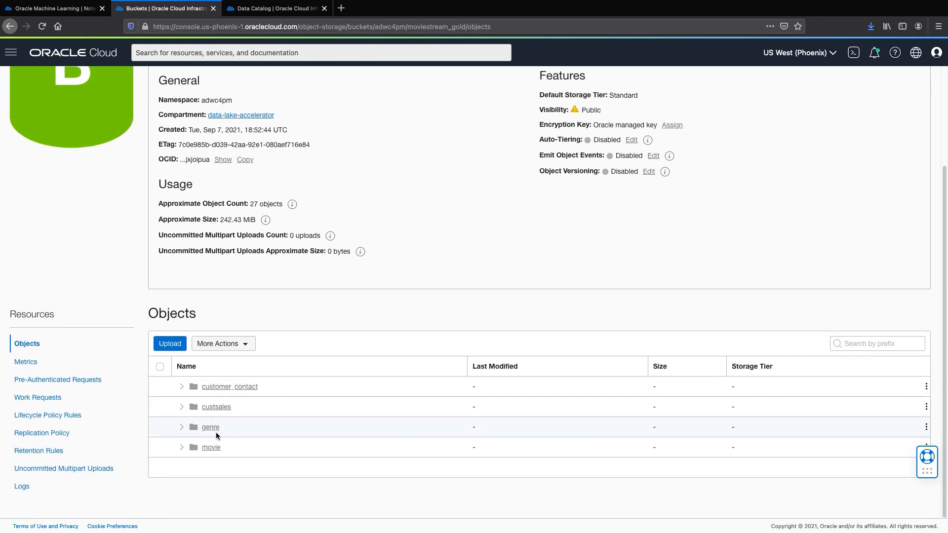
left_click(216, 407)
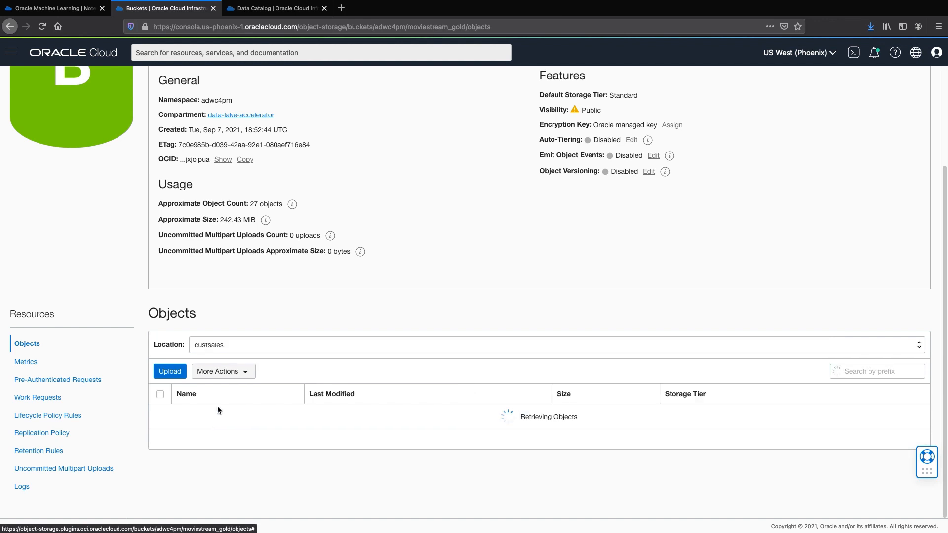
scroll(225, 391, "down", 1)
scroll(225, 390, "down", 1)
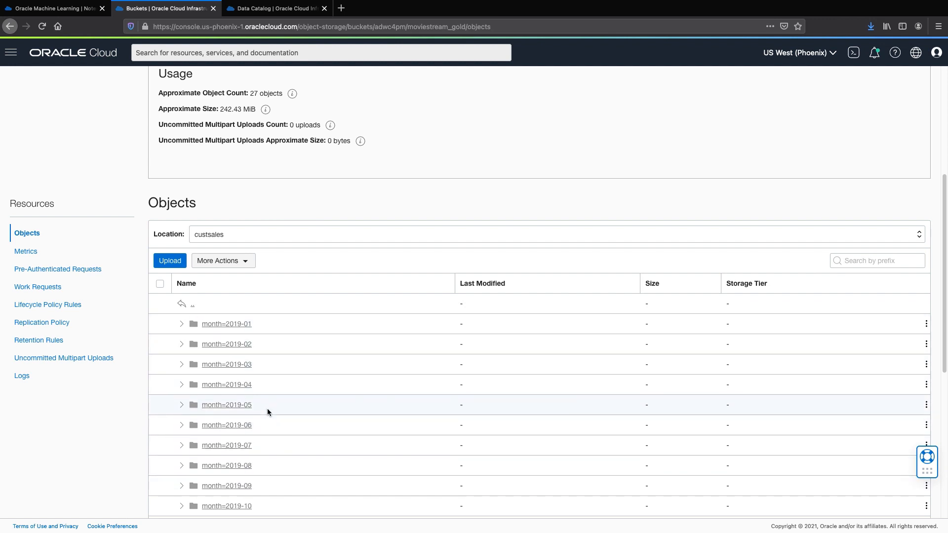
left_click(226, 324)
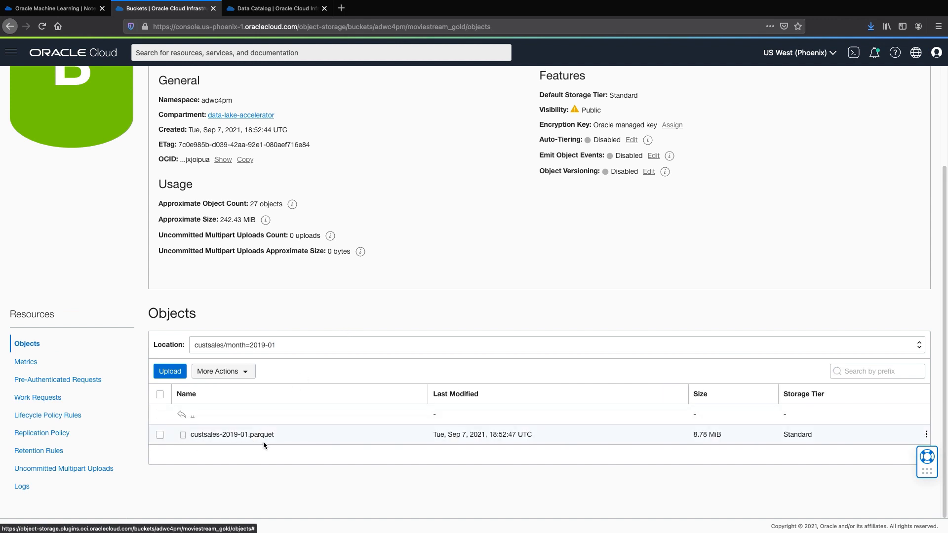
left_click(192, 414)
left_click(192, 414)
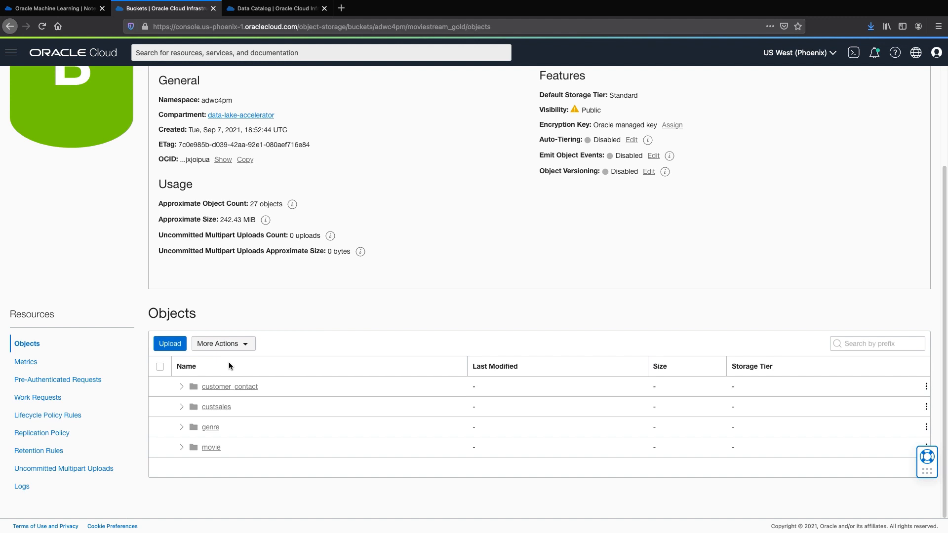
Switch to the Data Catalog and list its Data Lake and Data Warehouse assets
left_click(255, 9)
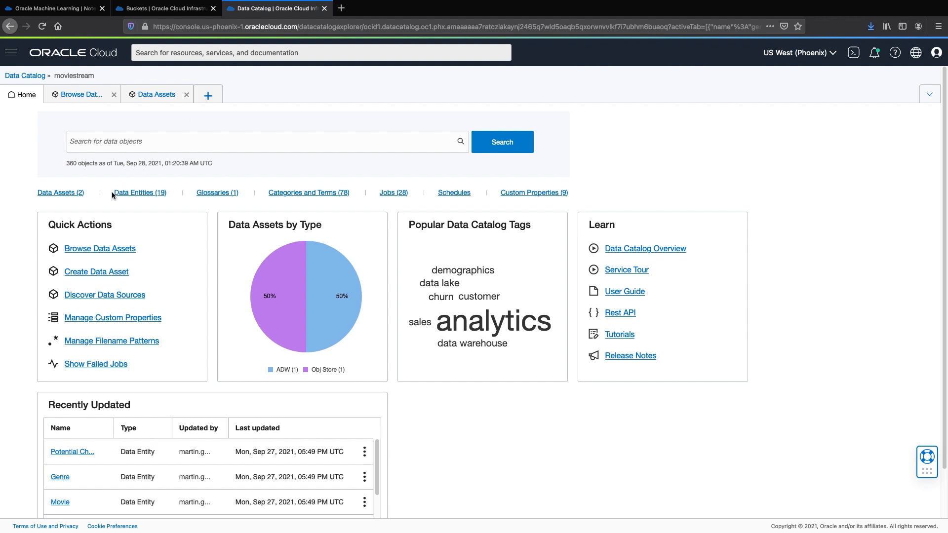
left_click(60, 195)
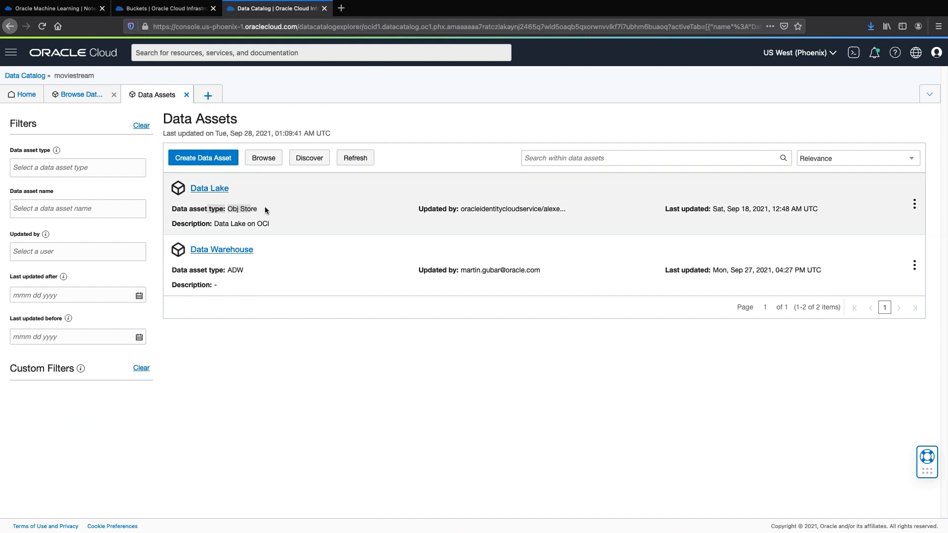
left_click(264, 212)
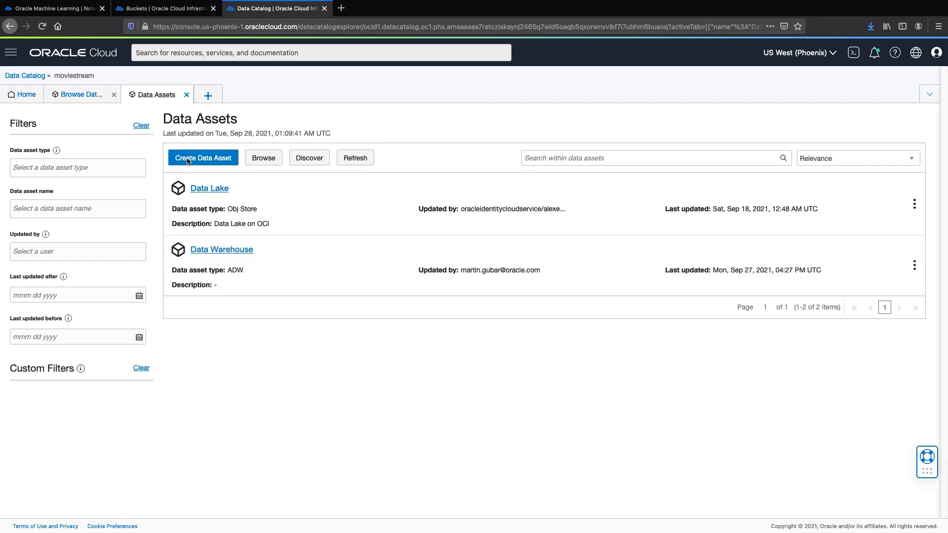
left_click(187, 160)
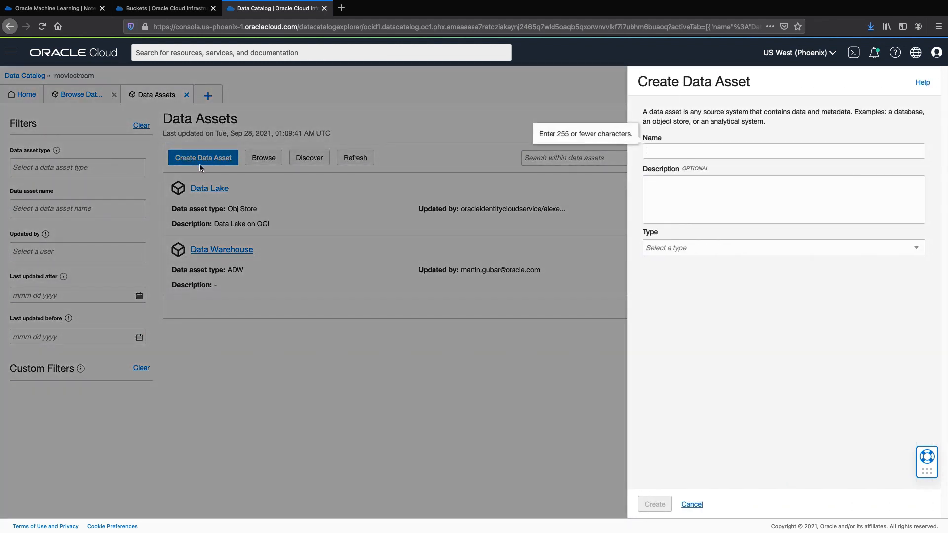
left_click(697, 246)
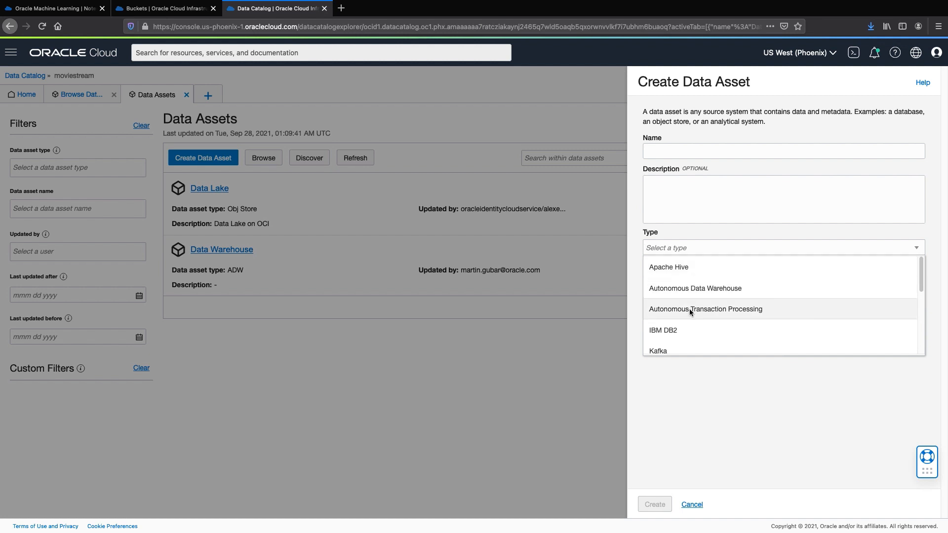
scroll(690, 308, "down", 3)
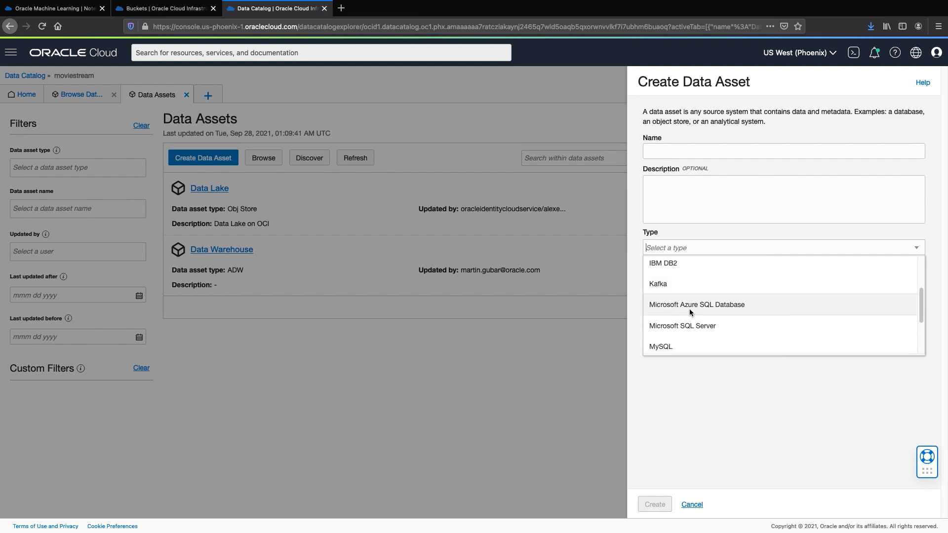
scroll(690, 309, "down", 3)
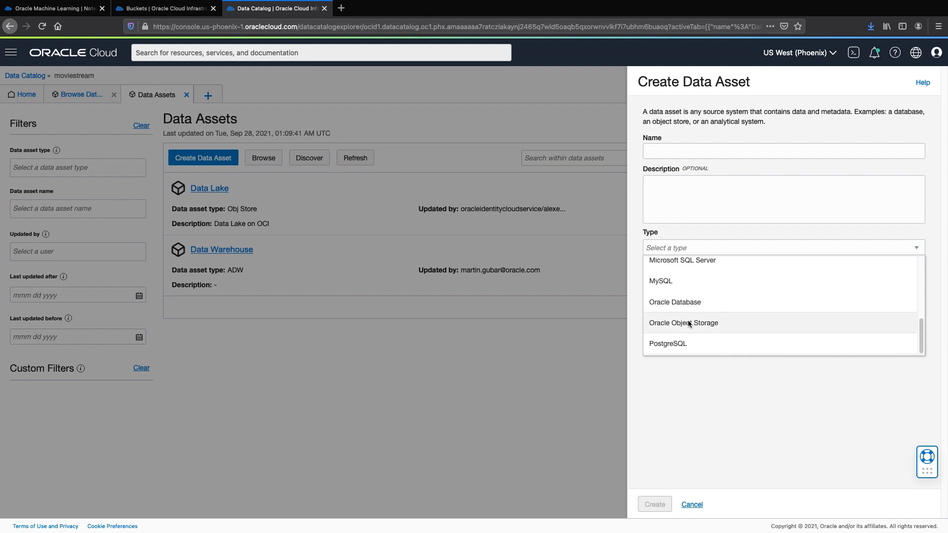
left_click(694, 504)
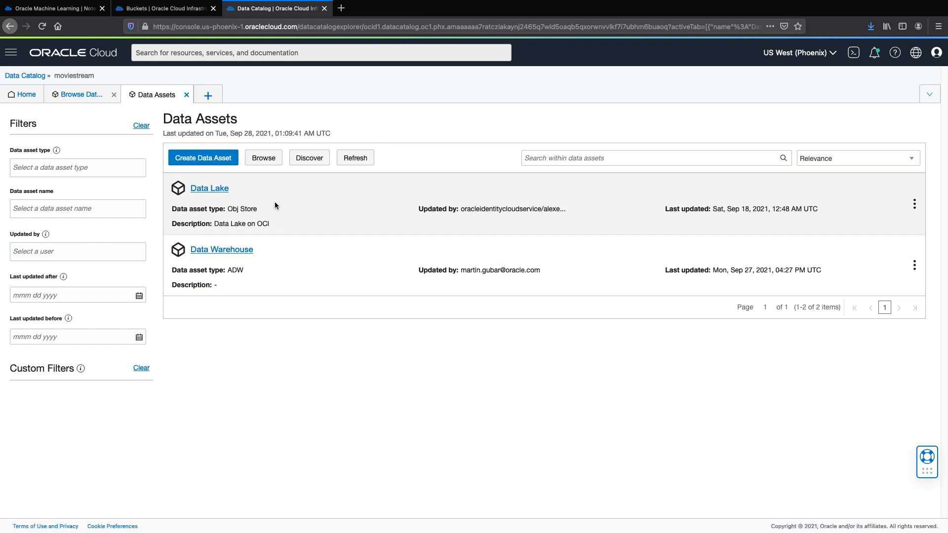
Start a Data Lake harvest through the Landing connection and advance to entity selection
left_click(201, 190)
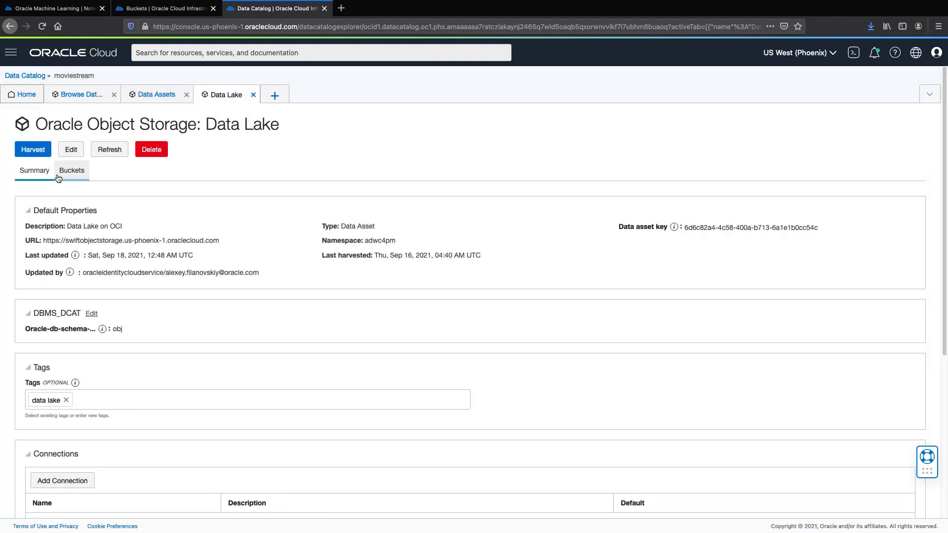
left_click(33, 149)
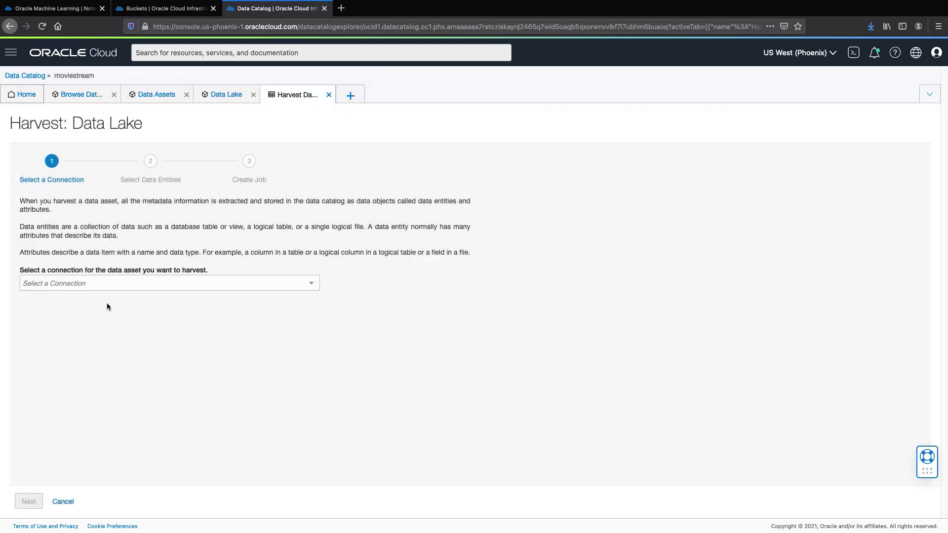
left_click(109, 284)
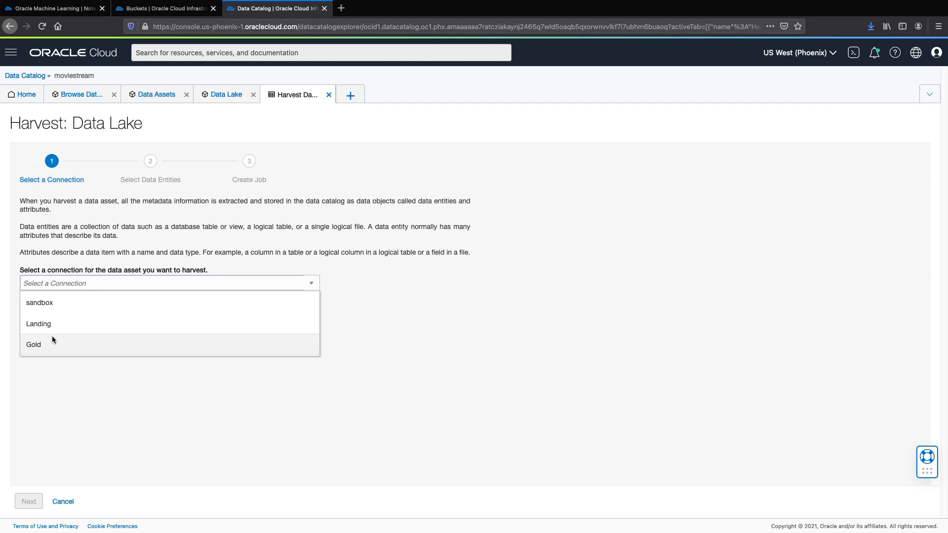
left_click(38, 324)
left_click(28, 502)
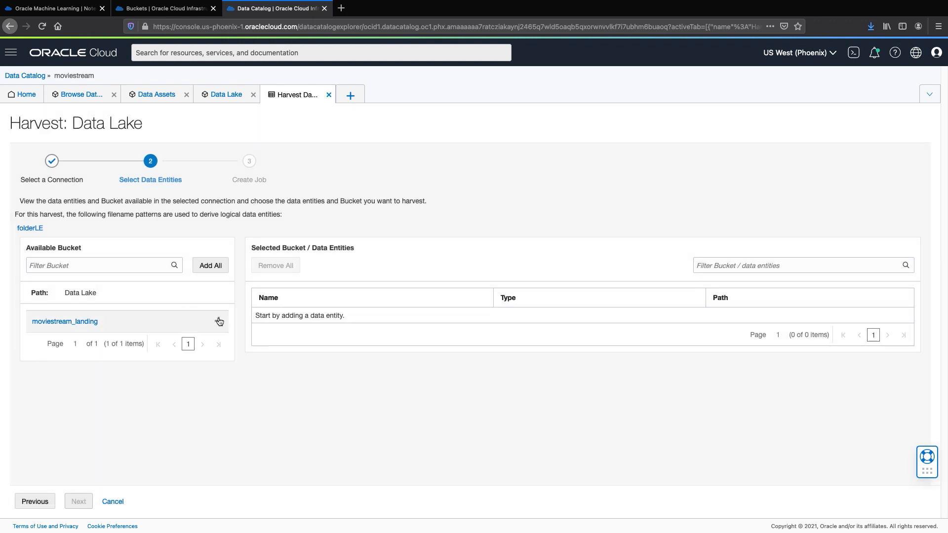
Add the moviestream_landing bucket to the harvest, then cancel it and return to Browse
left_click(218, 321)
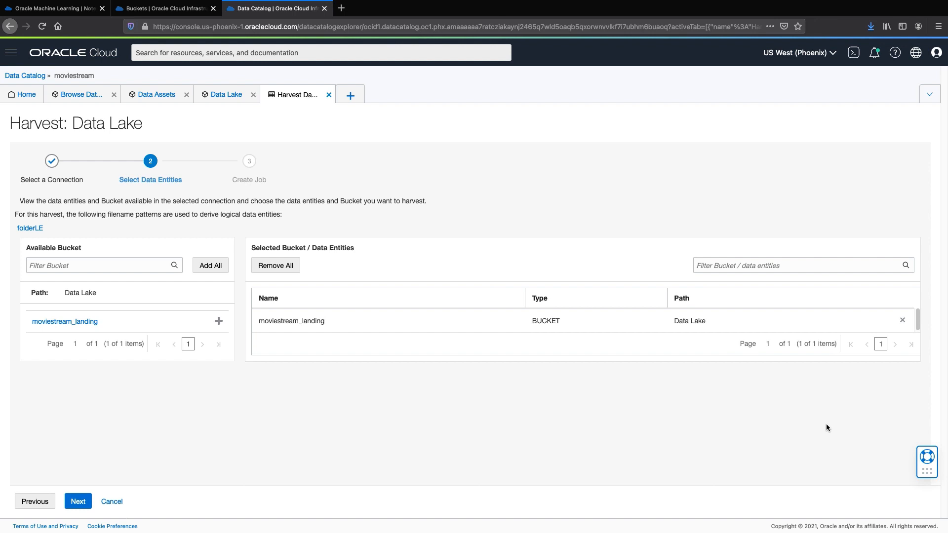
left_click(112, 502)
left_click(76, 94)
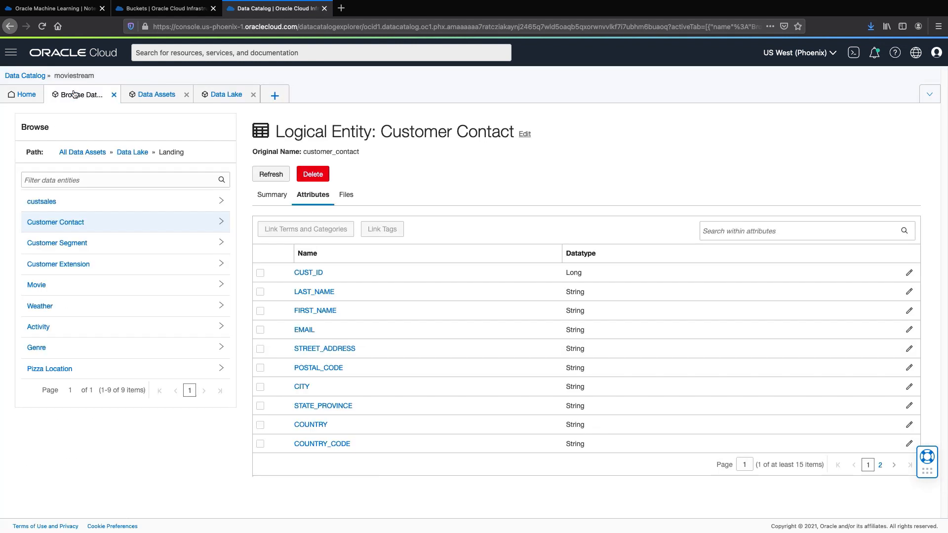
Drill from All Data Assets into the Data Lake's Gold bucket and open its Customer Contact entity
left_click(83, 152)
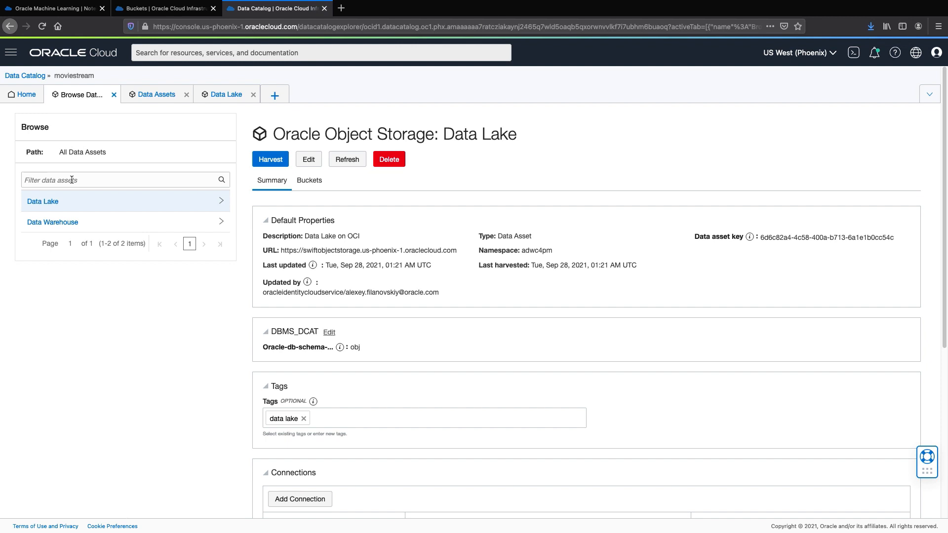
left_click(42, 202)
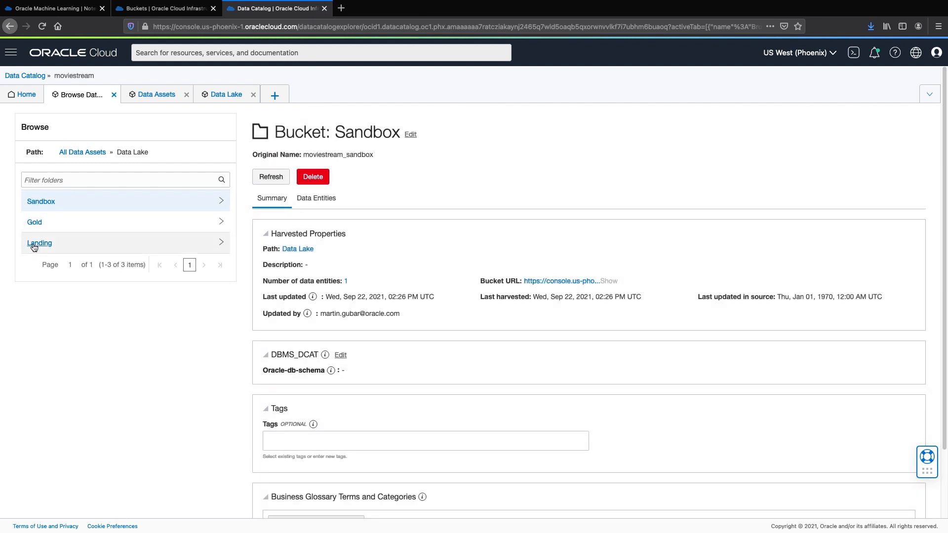
left_click(222, 222)
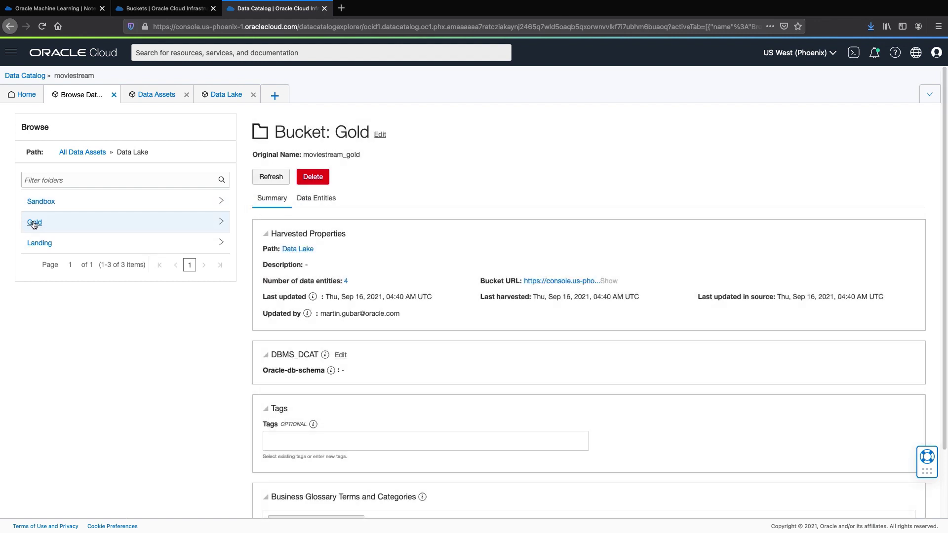
left_click(75, 222)
left_click(111, 202)
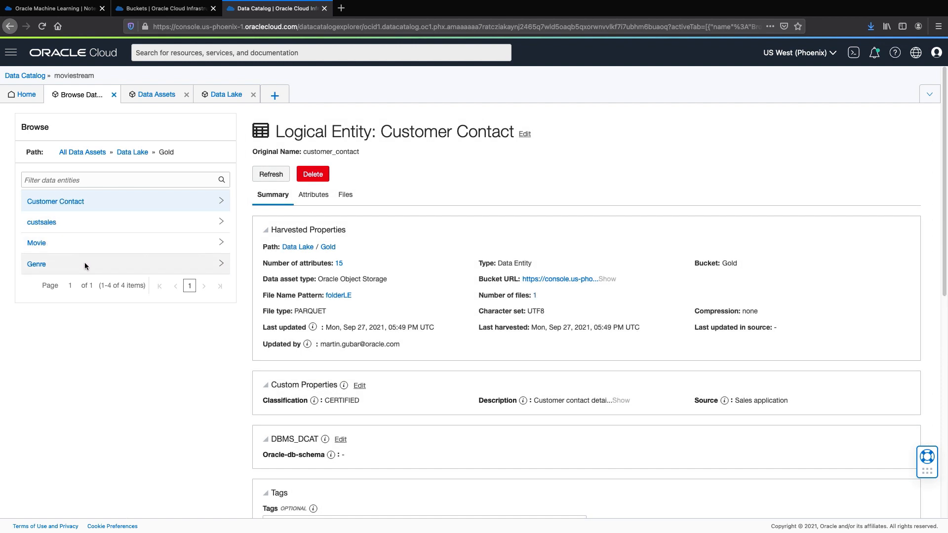
From the catalog home, search the whole catalog for 'customer'
left_click(16, 98)
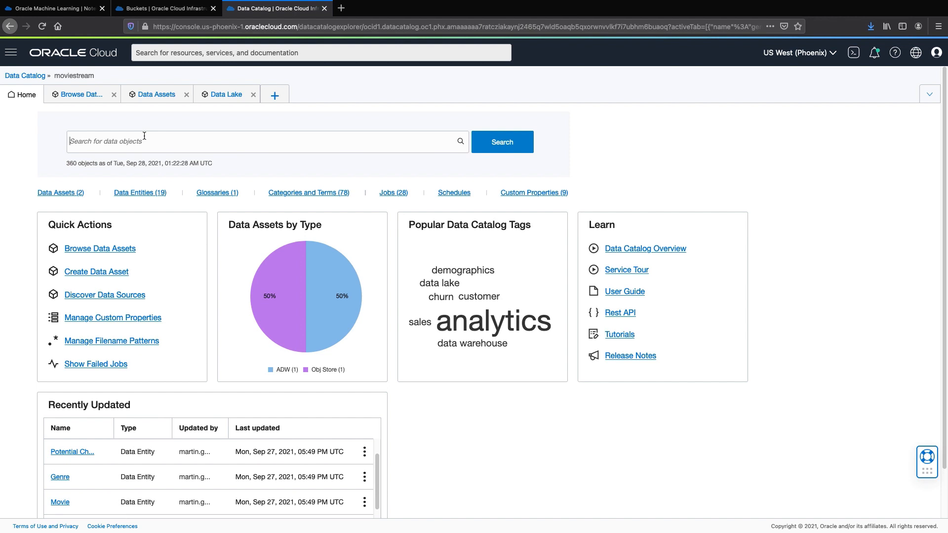
type("customer")
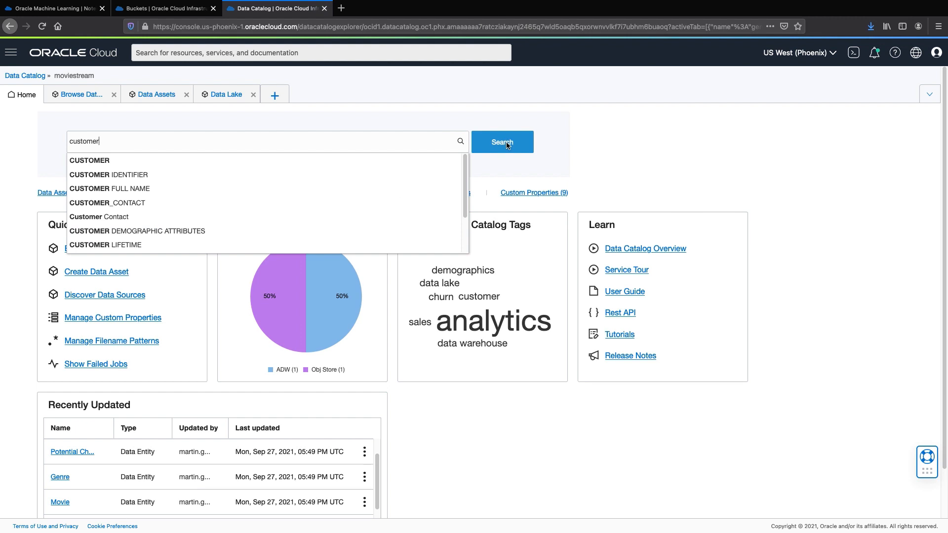
left_click(507, 144)
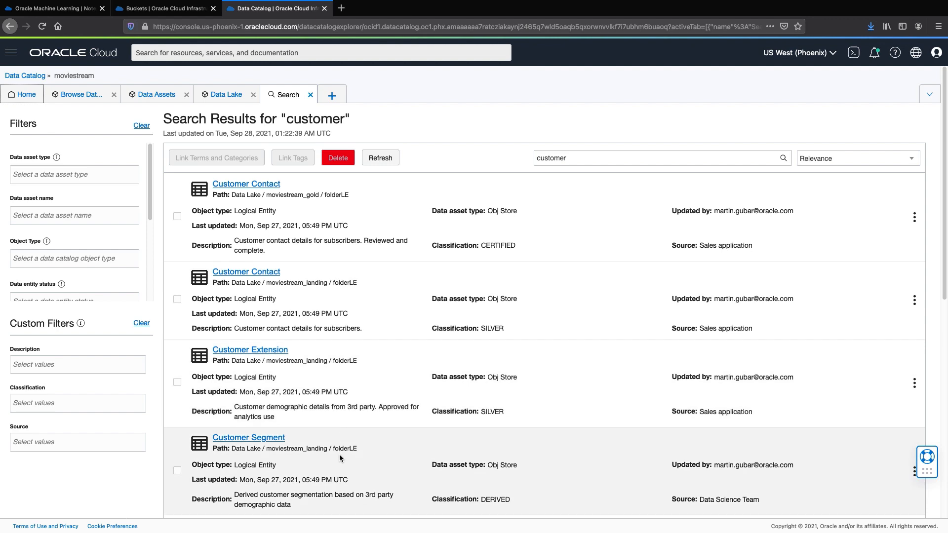
scroll(339, 458, "down", 2)
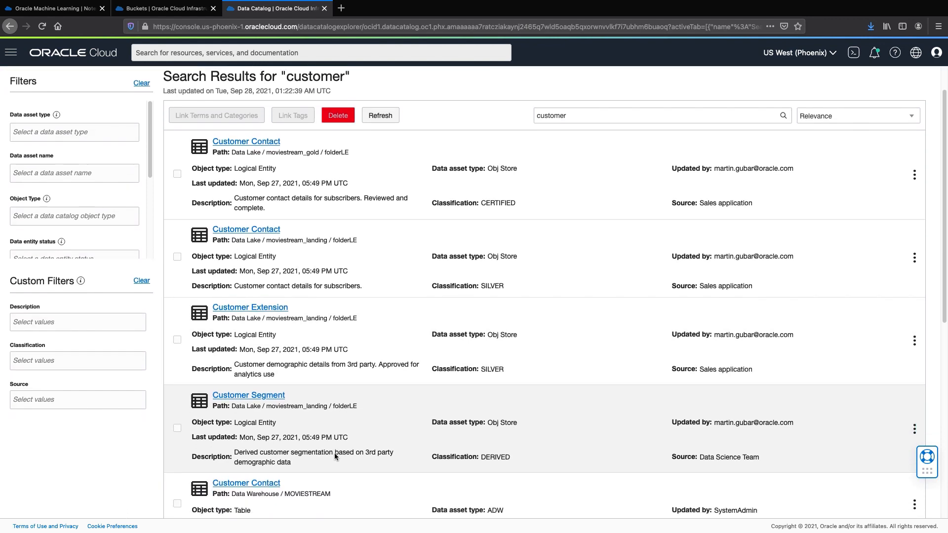
scroll(335, 456, "down", 3)
scroll(335, 457, "down", 3)
scroll(335, 456, "down", 3)
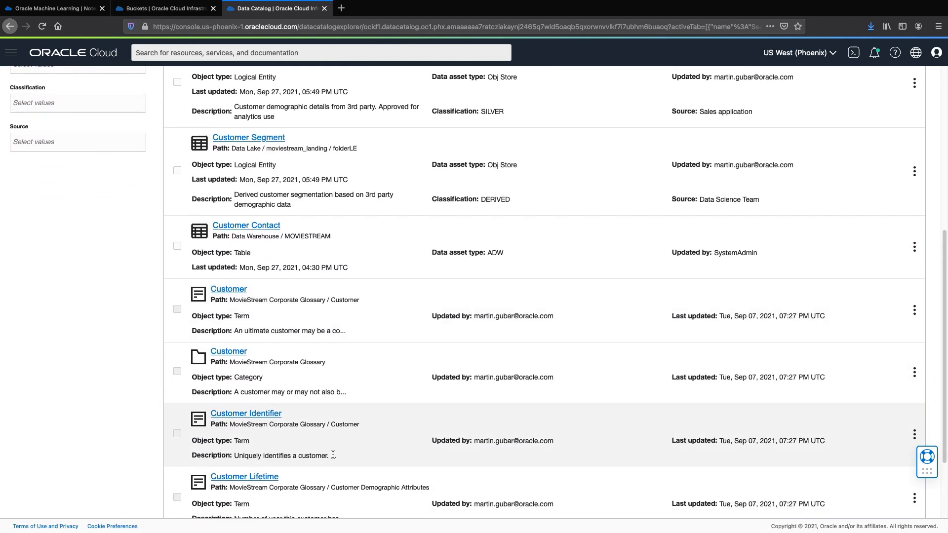
scroll(334, 455, "down", 3)
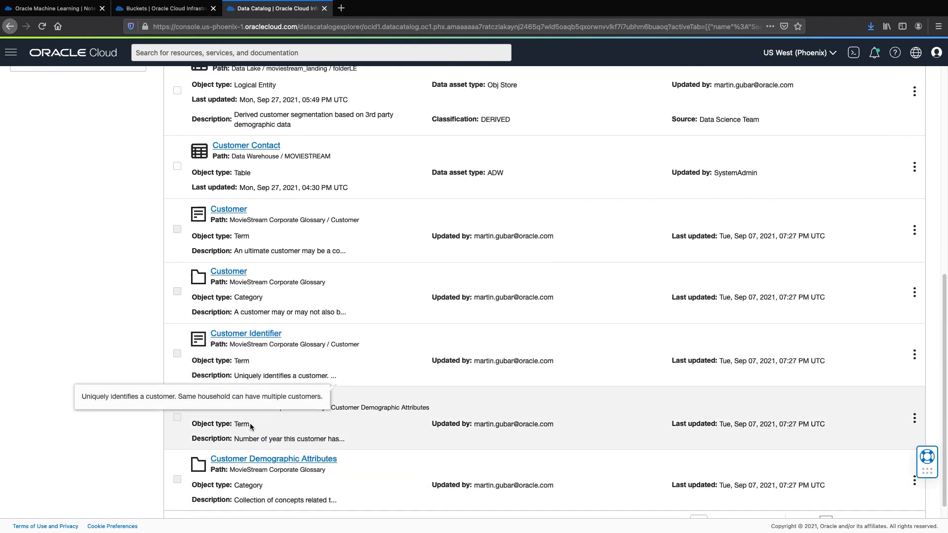
scroll(251, 426, "down", 1)
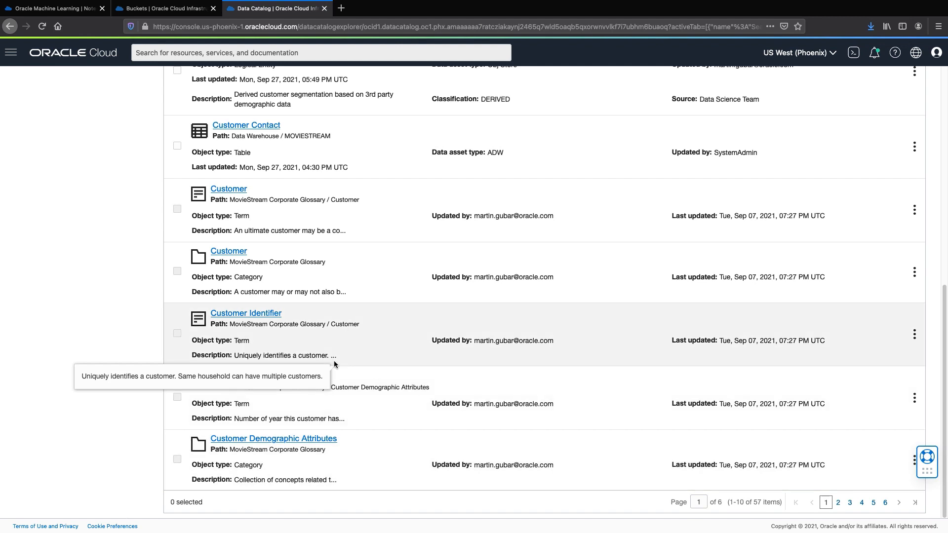
scroll(336, 370, "up", 5)
scroll(336, 370, "up", 8)
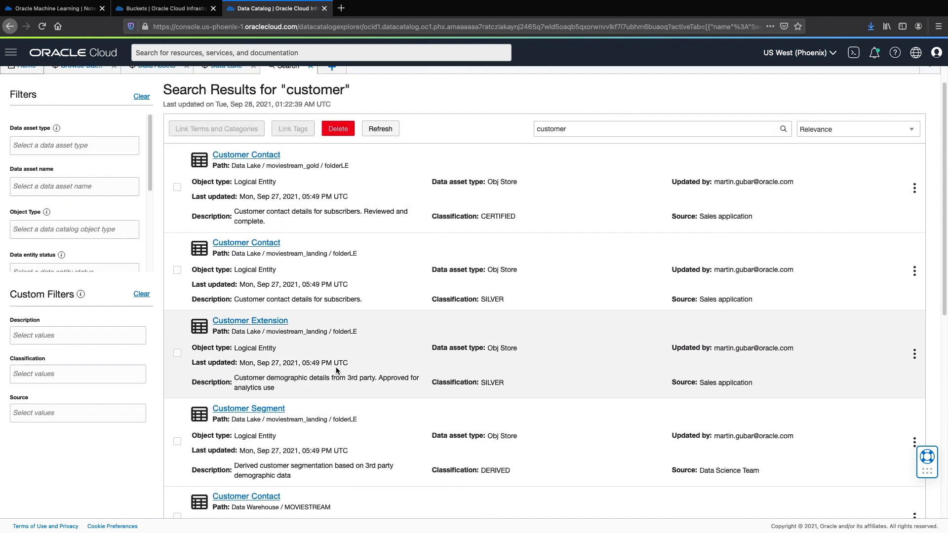
Filter the results to Data asset 'Data Lake' and Object Type 'Logical Entity'
left_click(78, 215)
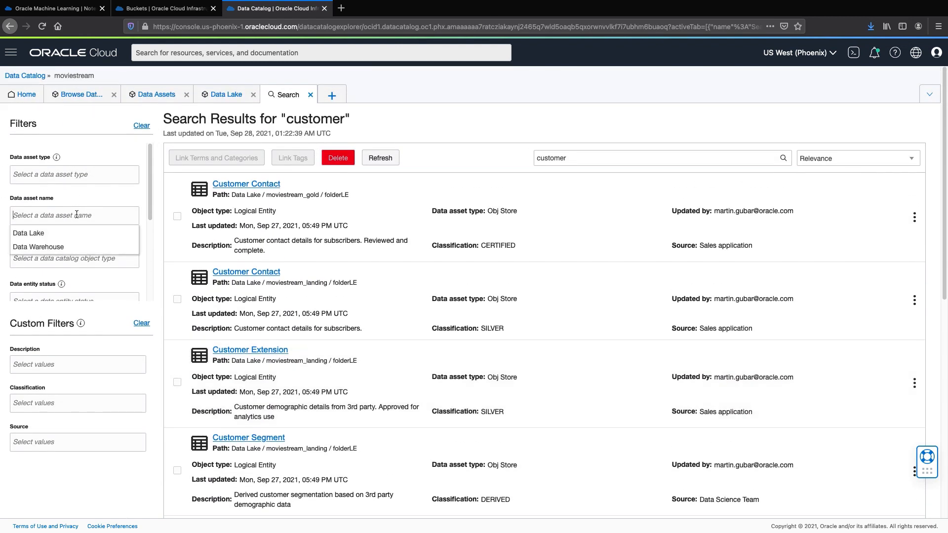
left_click(37, 233)
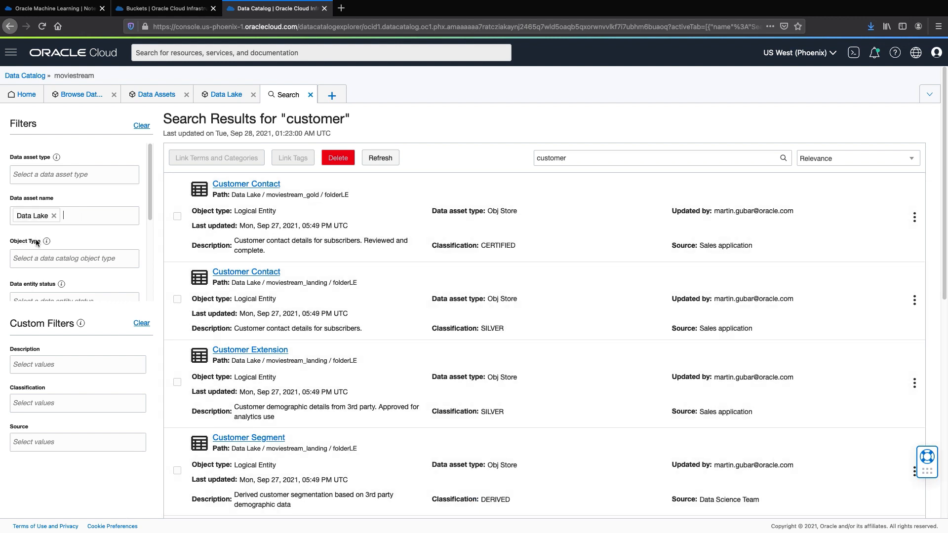
left_click(37, 258)
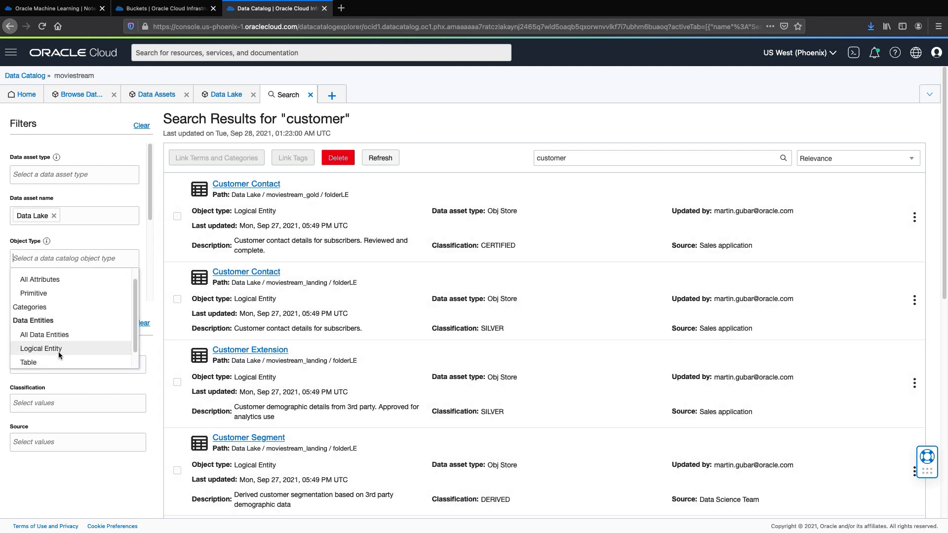
left_click(40, 349)
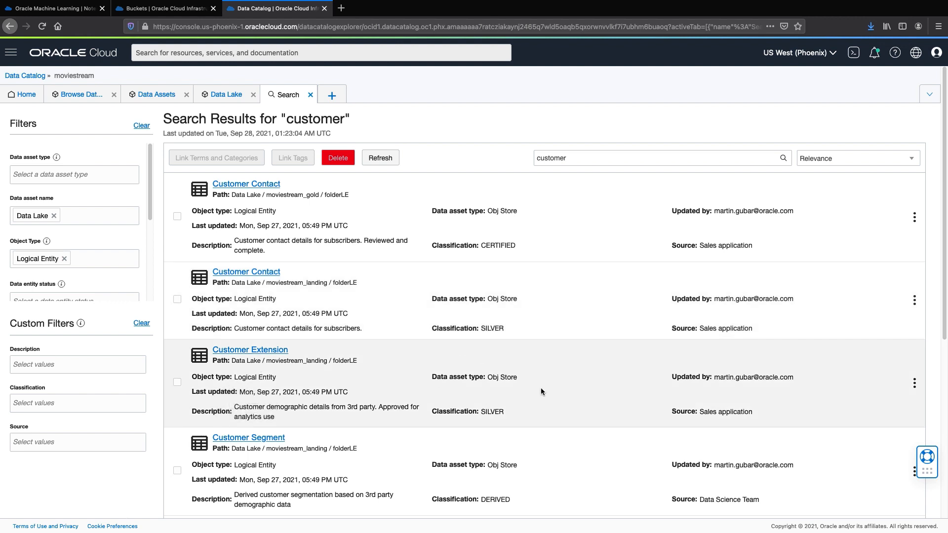
Open Customer Extension and page through its attributes before returning to the summary
left_click(238, 353)
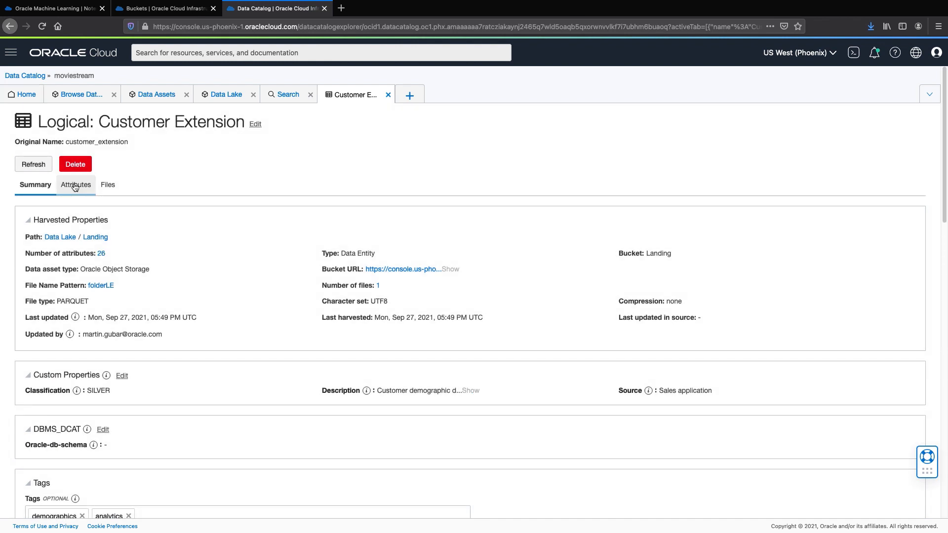
left_click(74, 186)
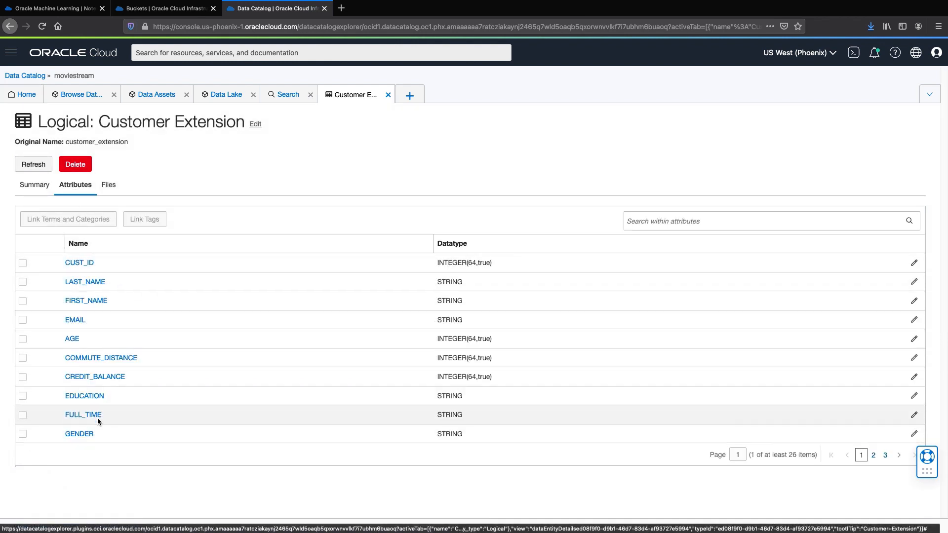
left_click(873, 454)
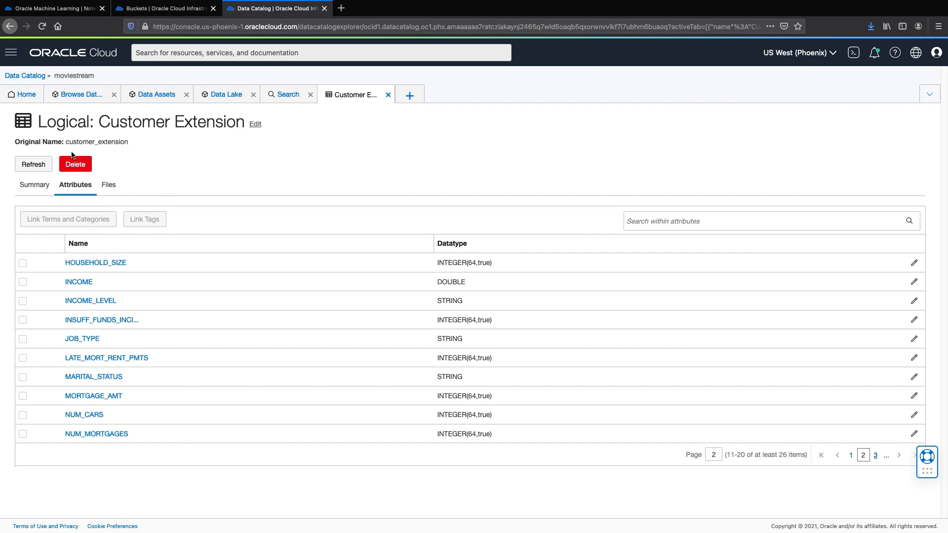
left_click(35, 185)
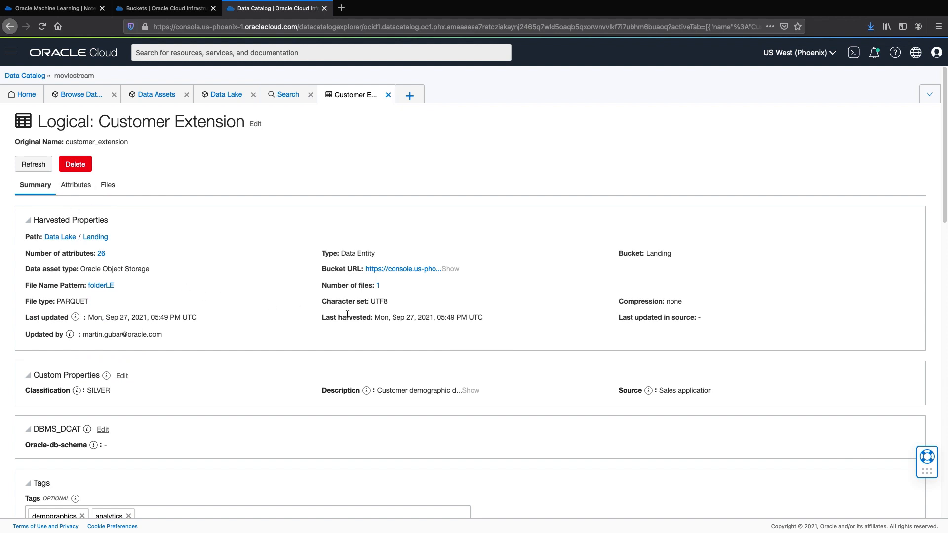
Reveal Customer Extension's full description of 3rd-party demographic details
left_click(469, 393)
Show the mapping paragraph's SQL and highlight its all_dcat_entities source
left_click(63, 8)
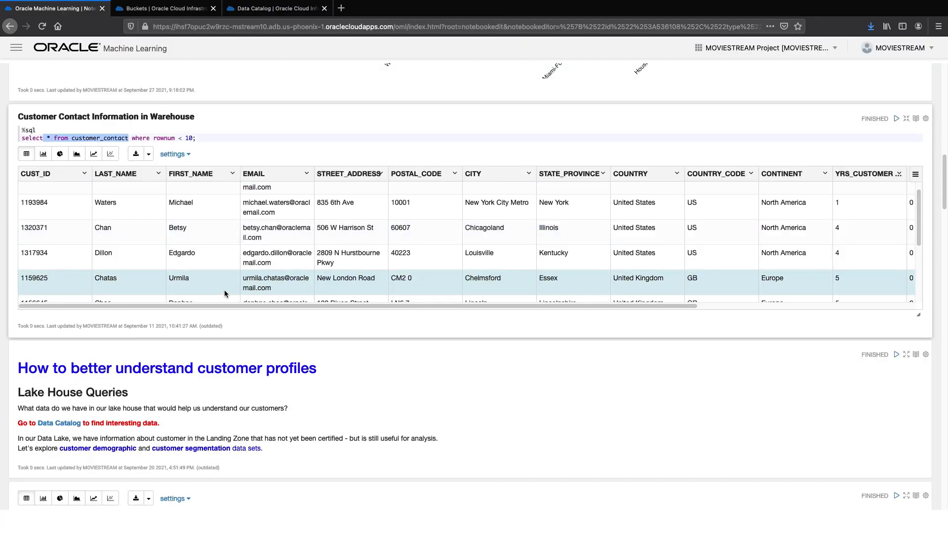
scroll(240, 328, "down", 2)
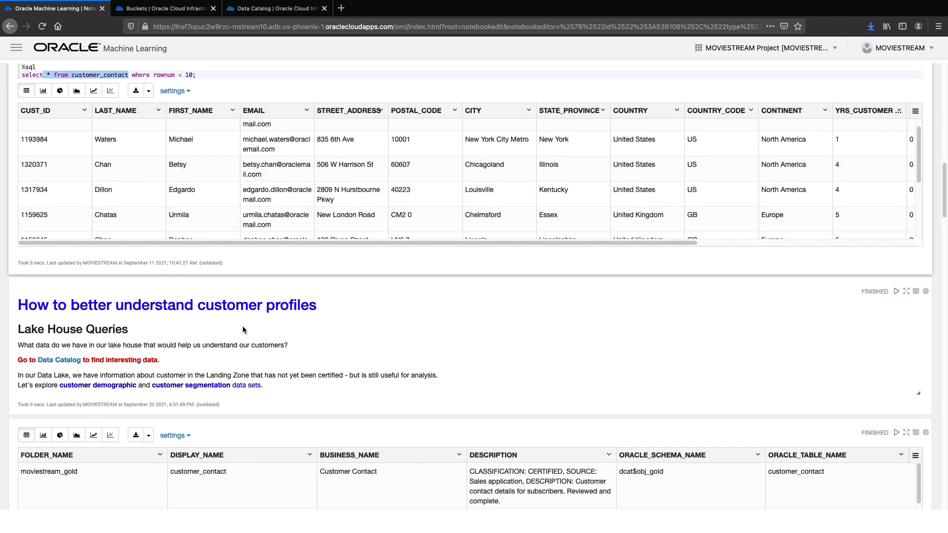
scroll(243, 327, "down", 4)
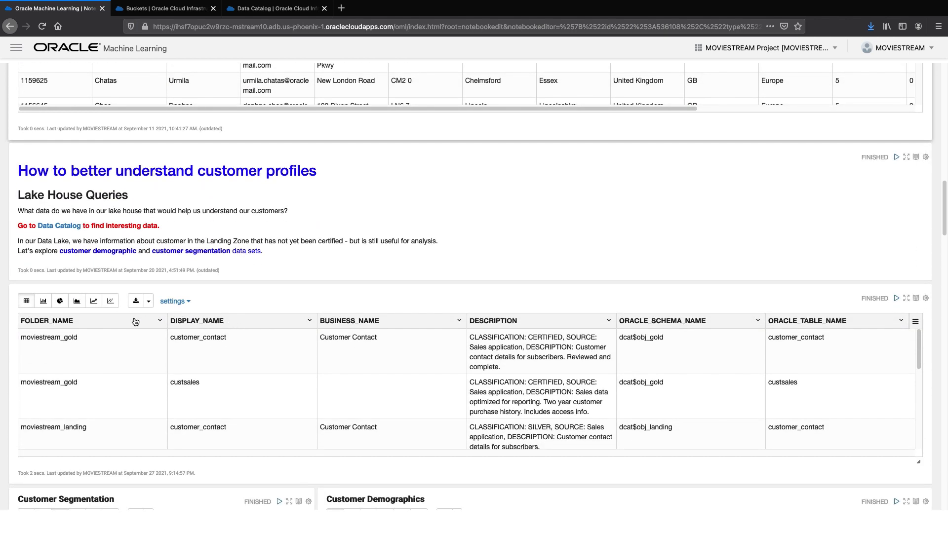
left_click(906, 299)
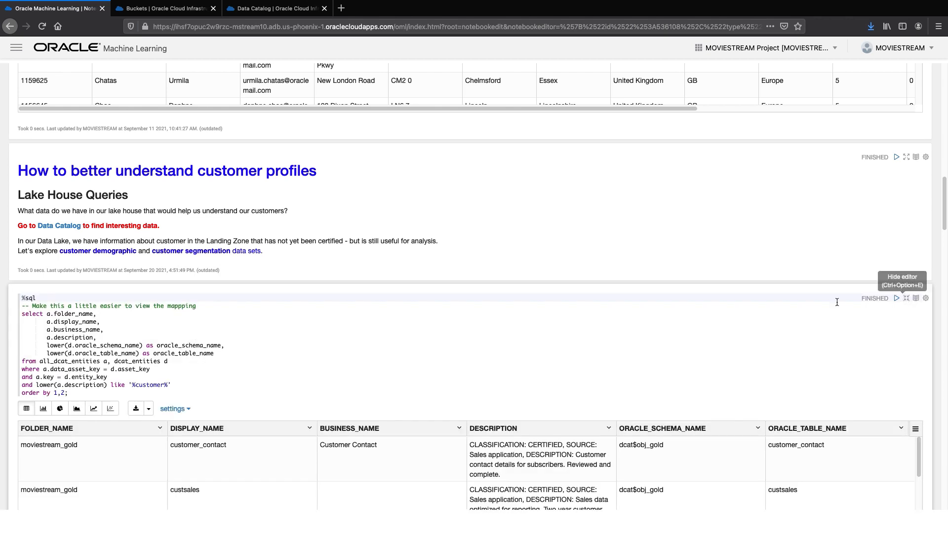
left_click_drag(39, 362, 171, 367)
scroll(150, 369, "down", 1)
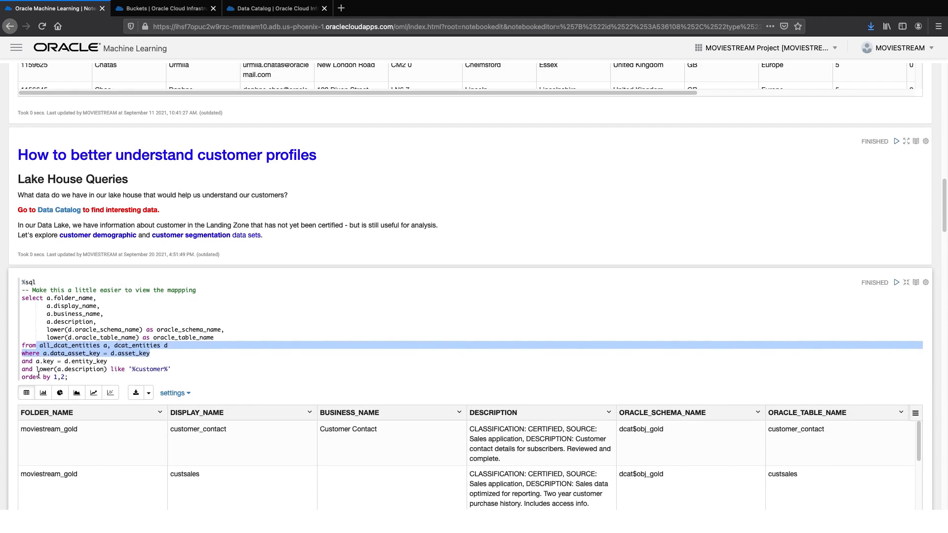
mouse_move(36, 354)
left_mouse_down()
mouse_move(74, 370)
mouse_move(179, 369)
left_mouse_up()
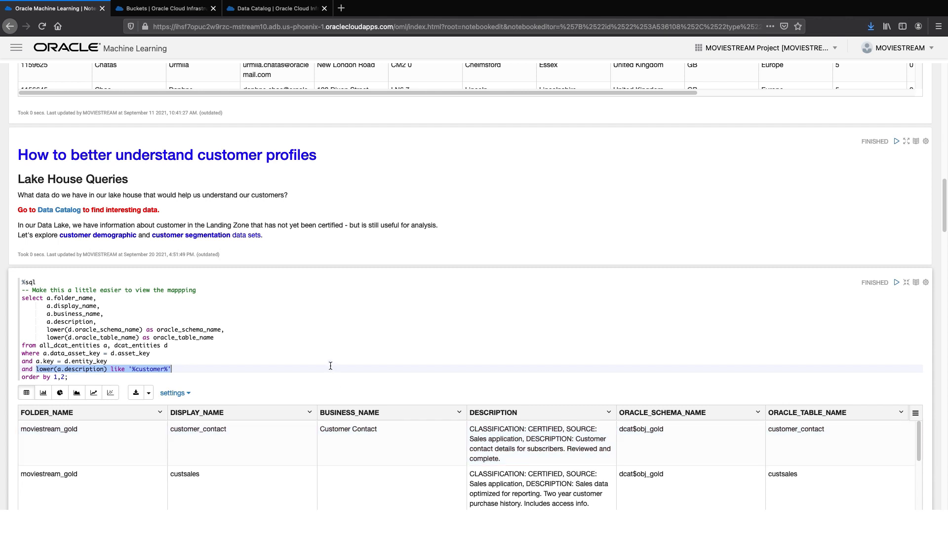
scroll(331, 365, "down", 2)
scroll(320, 386, "down", 1)
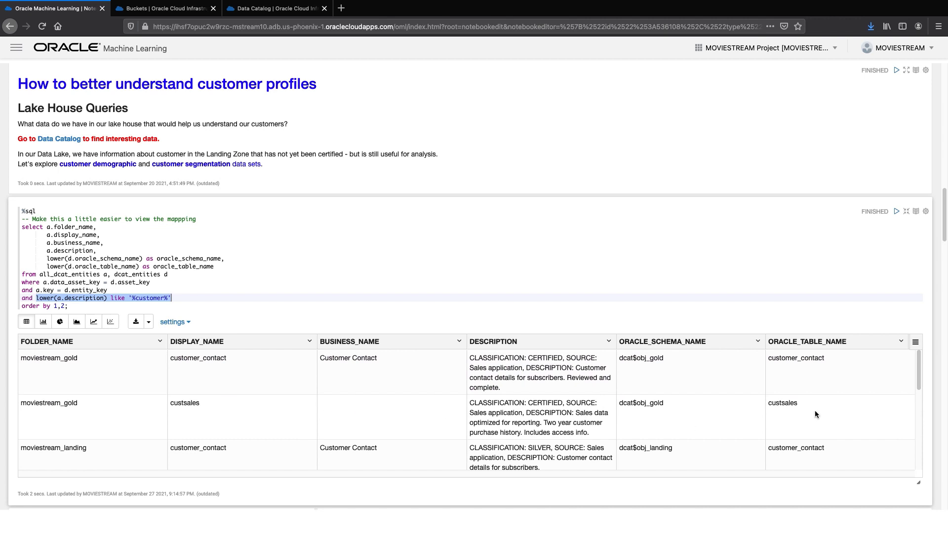
left_click_drag(918, 370, 916, 405)
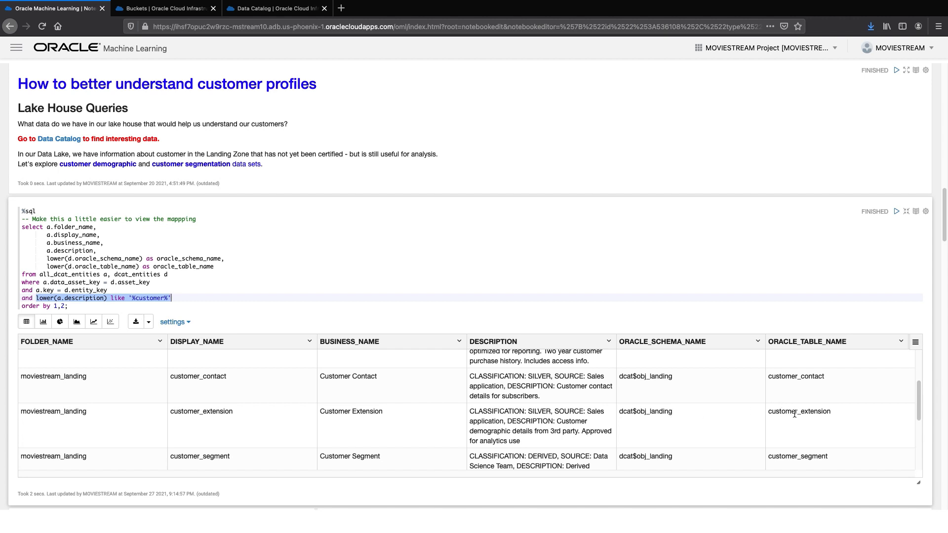
left_click_drag(945, 230, 945, 244)
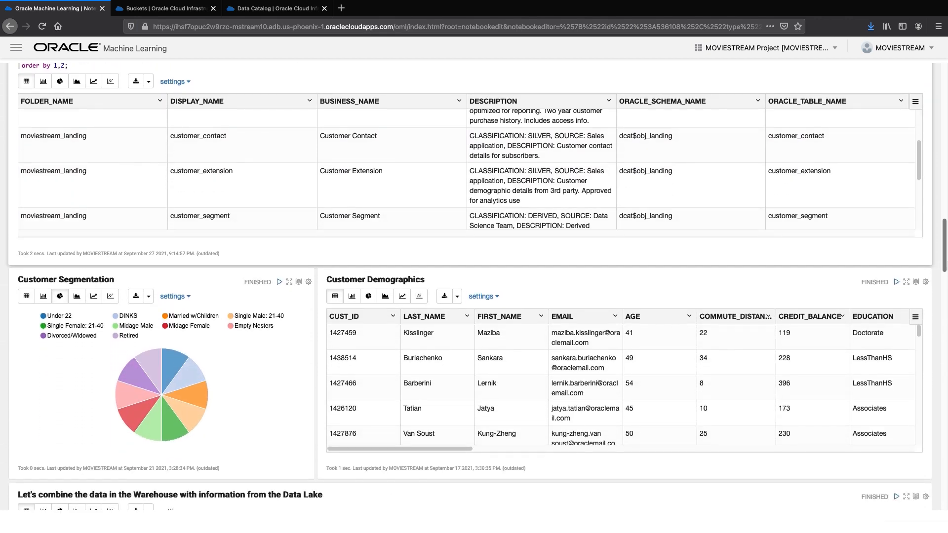
scroll(311, 224, "up", 2)
scroll(313, 227, "up", 3)
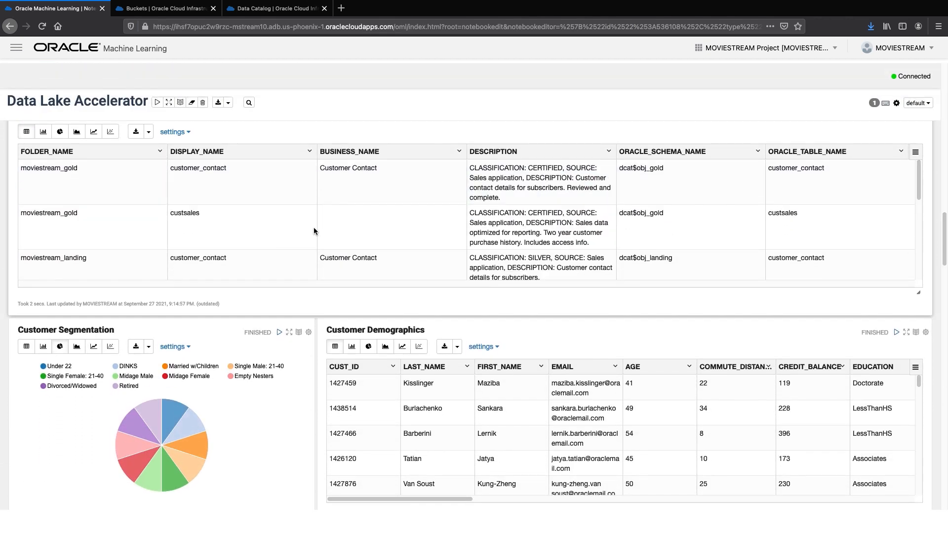
scroll(314, 227, "up", 2)
left_click_drag(920, 190, 921, 245)
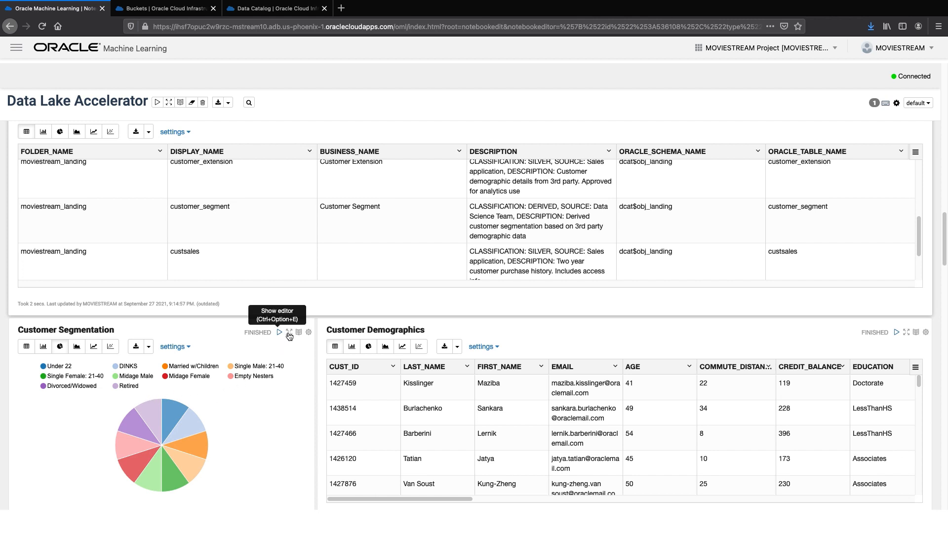
scroll(264, 355, "down", 2)
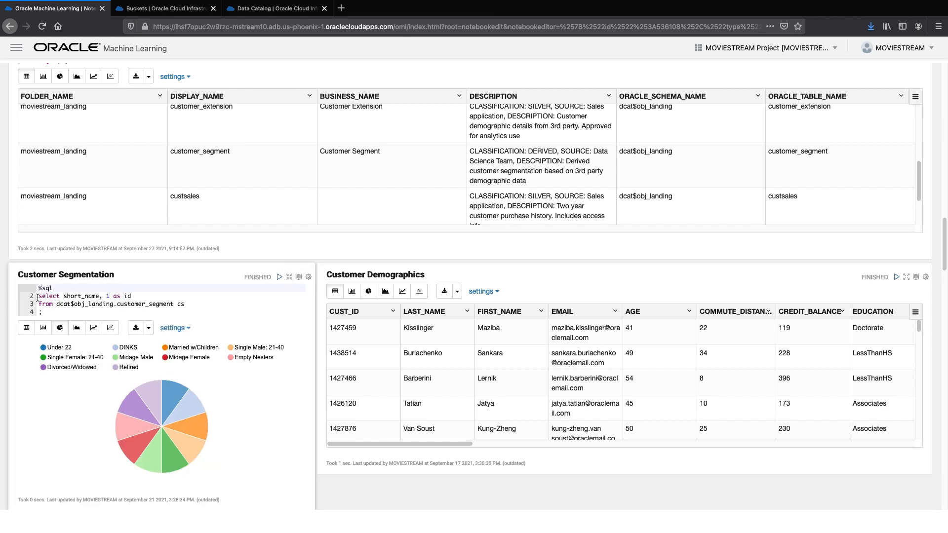
Highlight the segmentation query's select clause and its dcat$obj_landing schema
left_click_drag(37, 297, 129, 296)
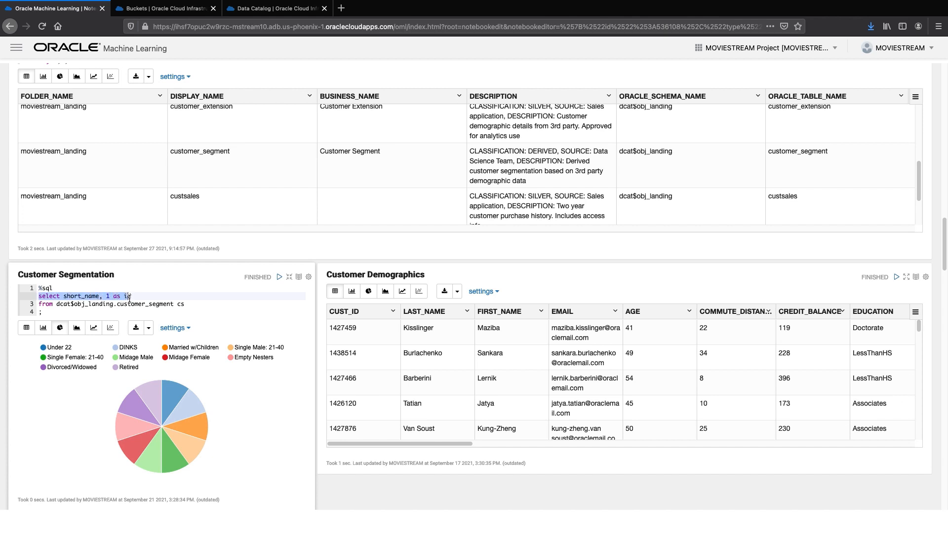
left_click_drag(58, 304, 113, 304)
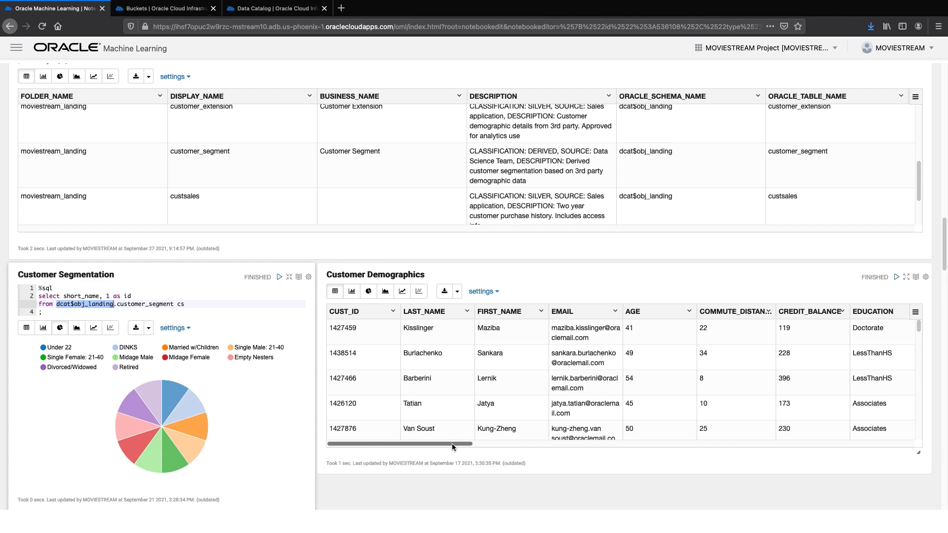
mouse_move(453, 446)
left_mouse_down()
mouse_move(581, 453)
mouse_move(429, 452)
left_mouse_up()
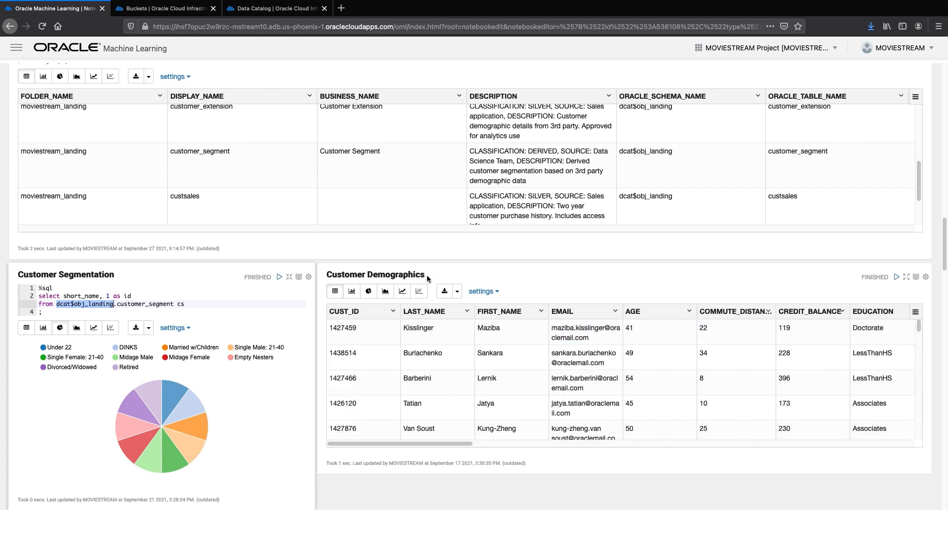
left_click_drag(428, 277, 328, 276)
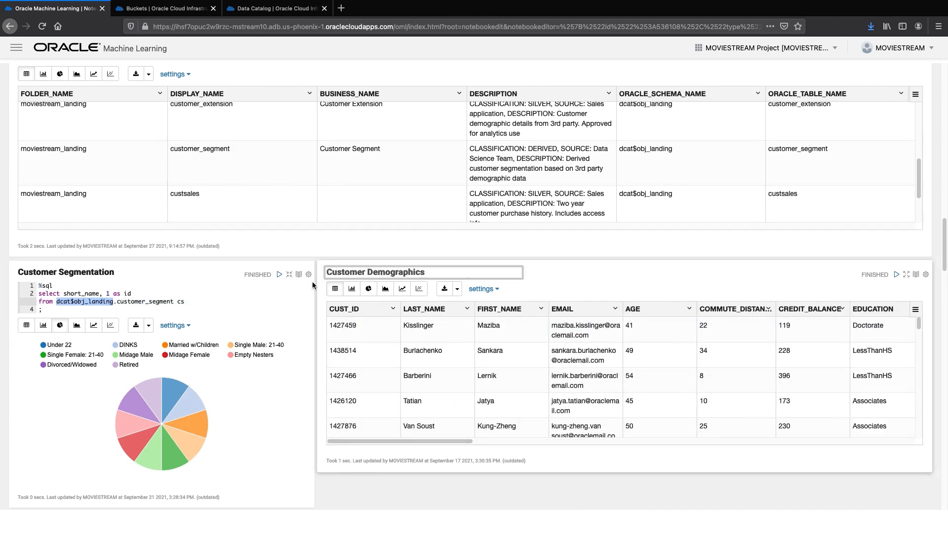
scroll(312, 286, "down", 3)
scroll(310, 303, "down", 3)
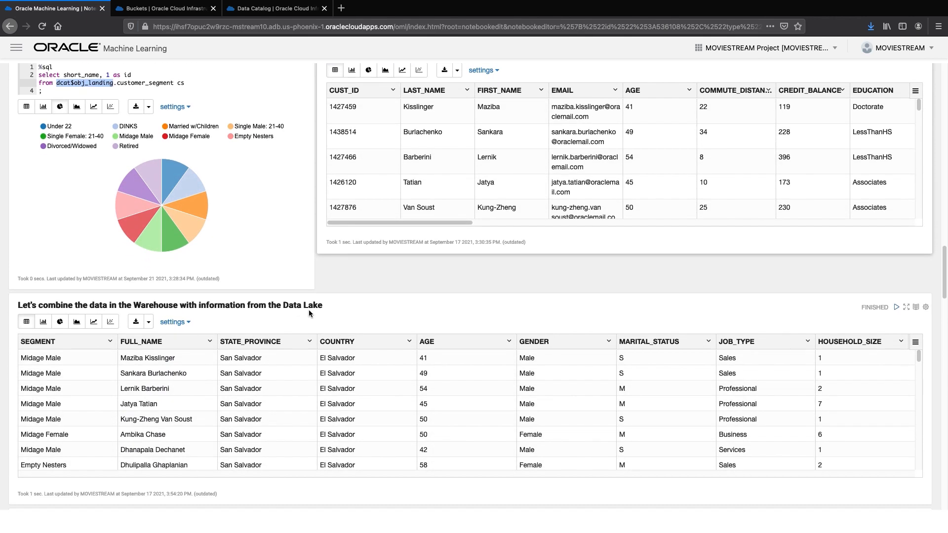
Show the combine-data SQL and highlight customer_contact and the data lake customer_segment join
left_click(905, 307)
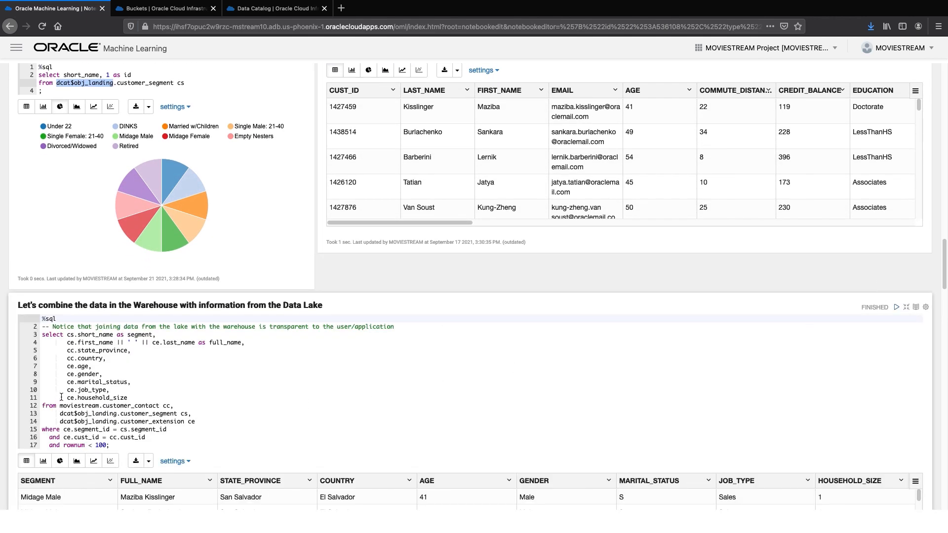
left_click_drag(60, 406, 173, 406)
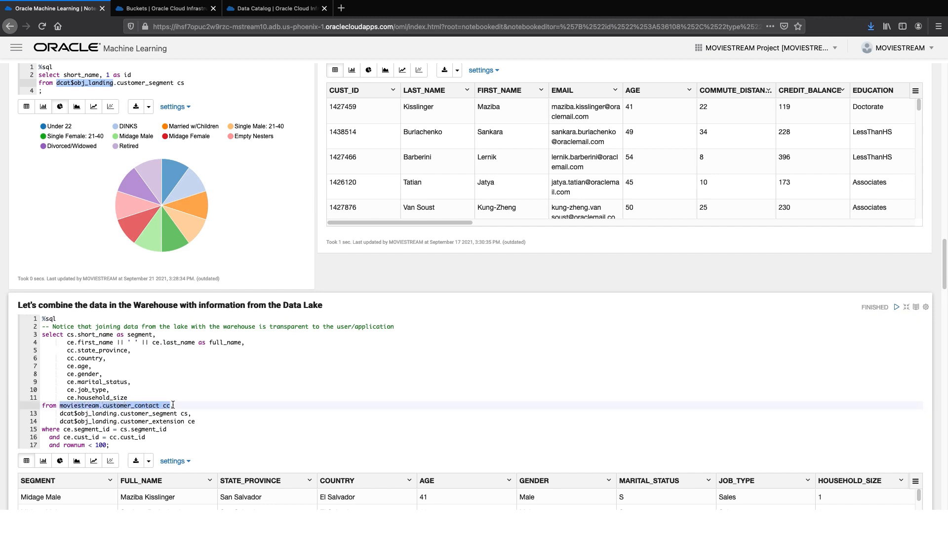
left_click(60, 422)
left_click_drag(59, 421, 134, 414)
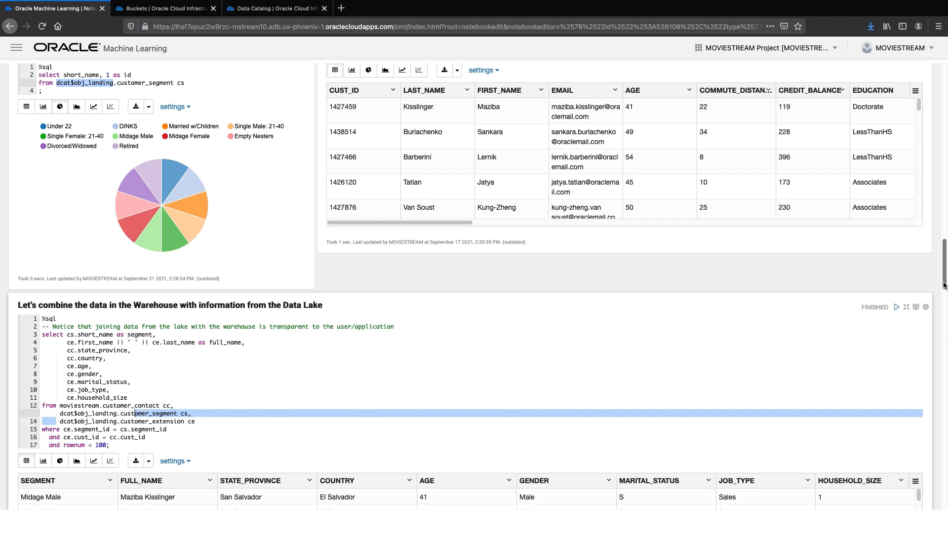
left_click_drag(943, 286, 943, 306)
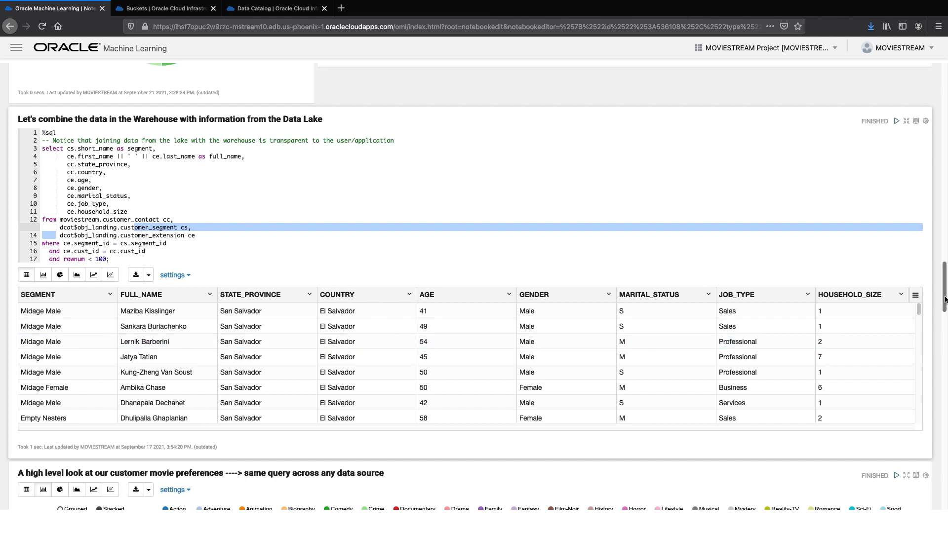
left_click_drag(945, 298, 945, 313)
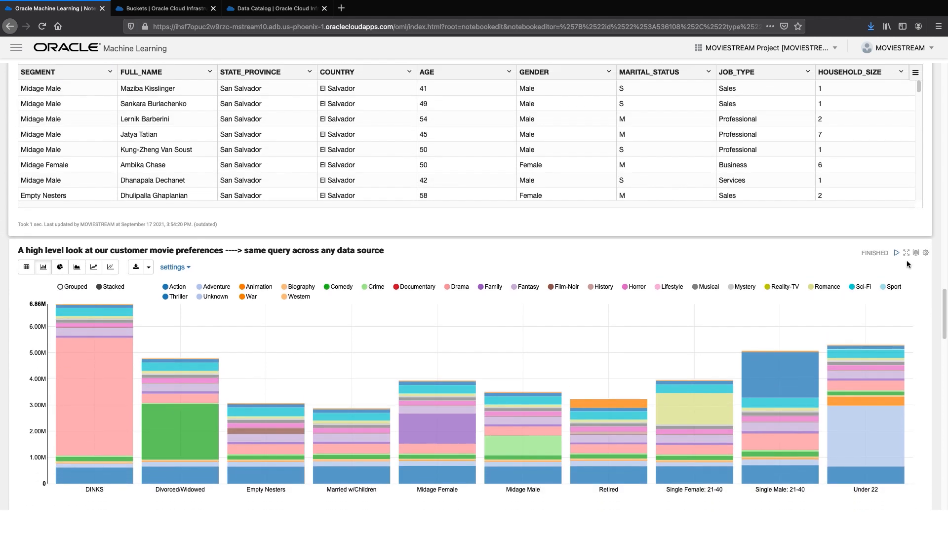
Show the sales chart's SQL and highlight the warehouse tables including moviestream.genre
left_click(905, 265)
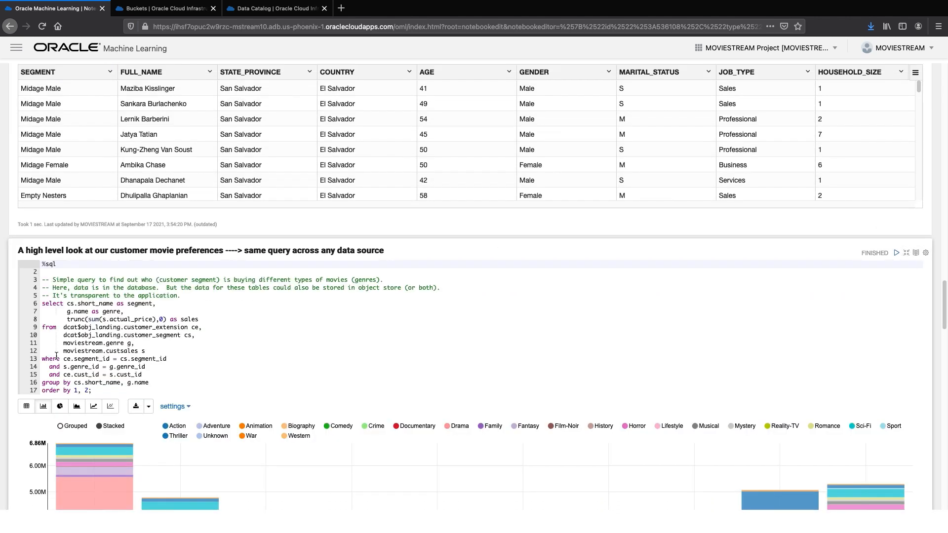
double_click(82, 351)
mouse_move(143, 345)
left_mouse_down()
mouse_move(59, 343)
mouse_move(190, 336)
mouse_move(67, 327)
left_mouse_up()
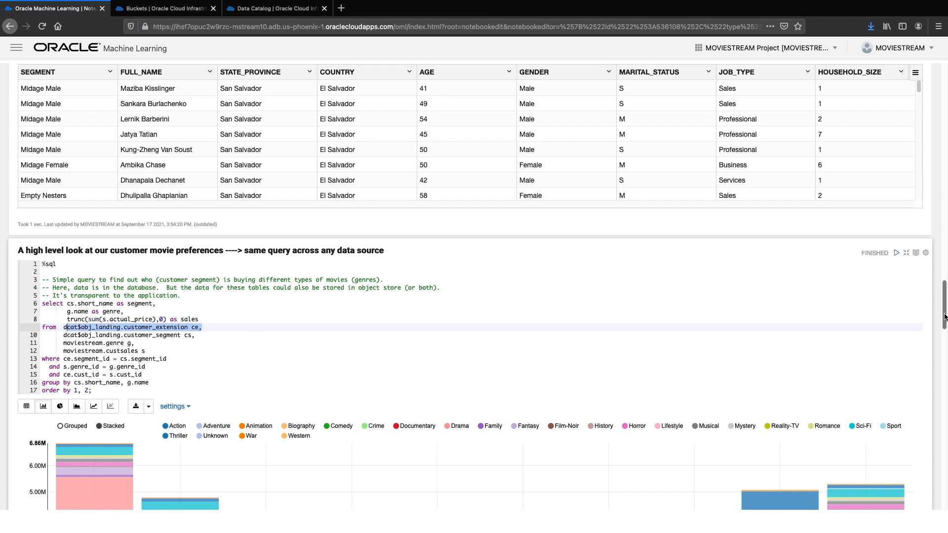
left_click_drag(943, 318, 944, 329)
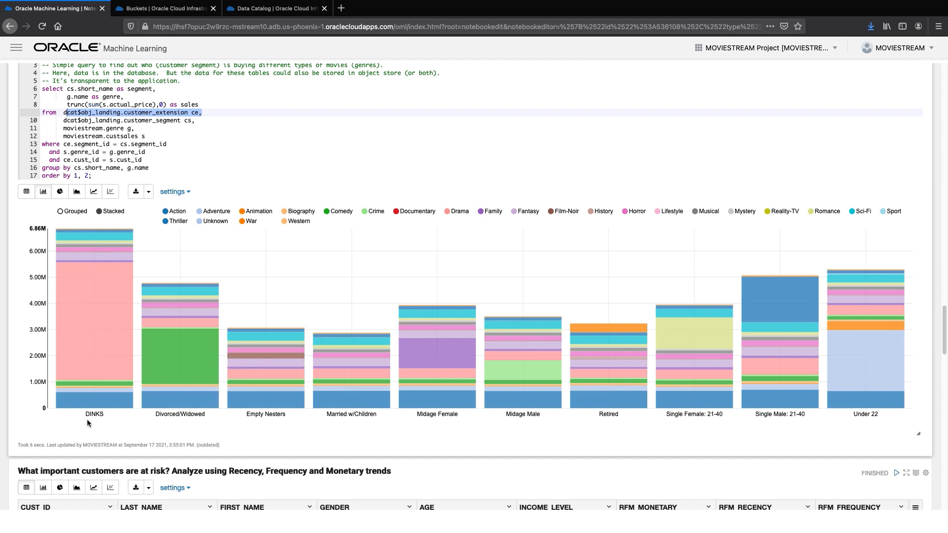
mouse_move(94, 385)
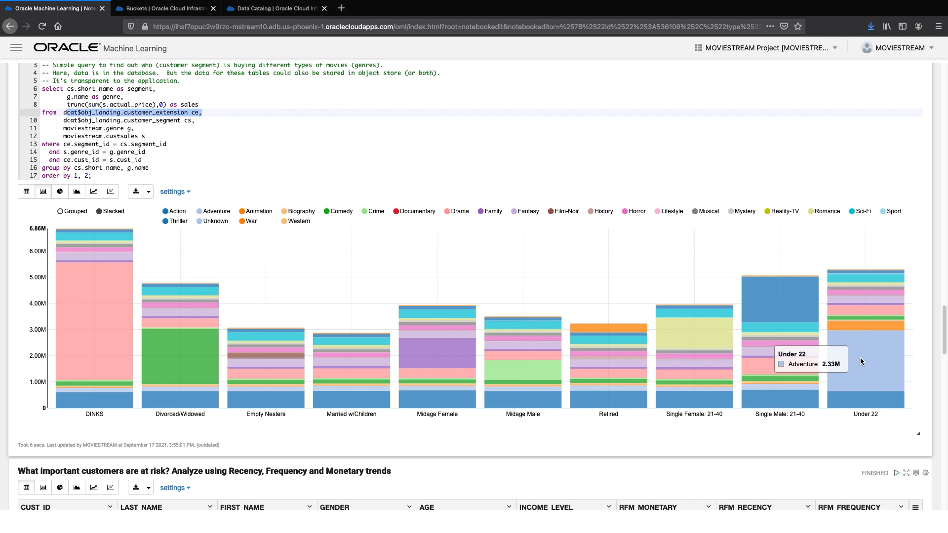
mouse_move(181, 355)
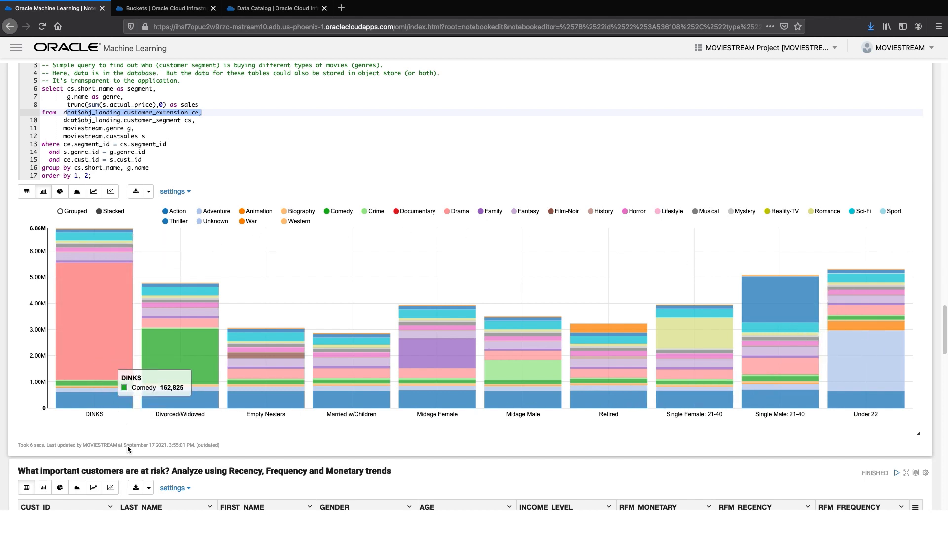
scroll(72, 466, "down", 1)
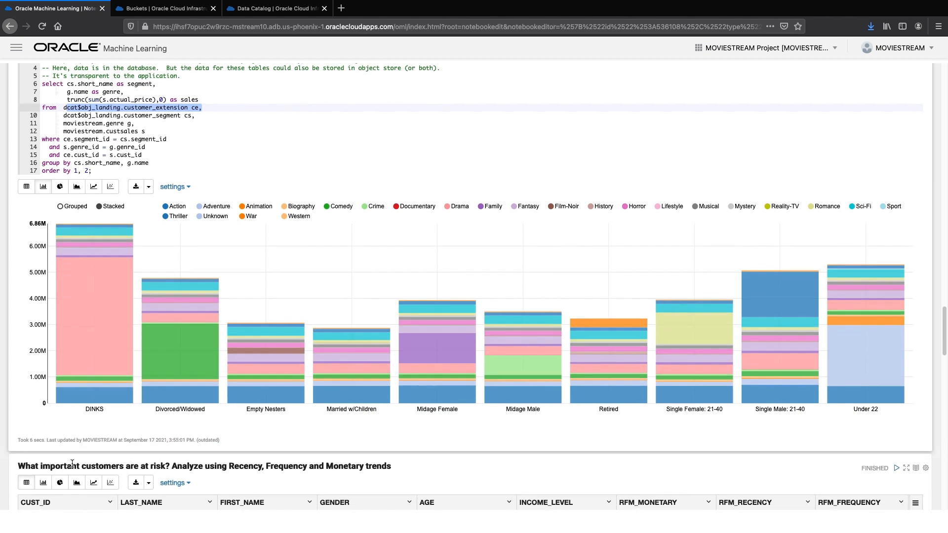